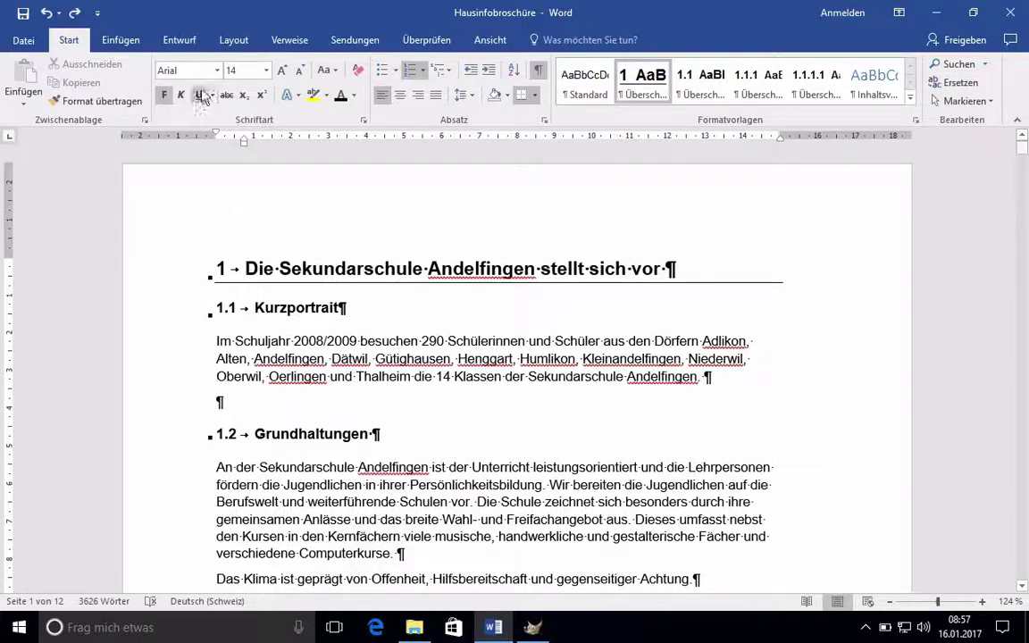
- Insert a page break before the chapter 1 heading, leaving an empty first page
{"action": "left_click", "coordinate": [121, 41]}
{"action": "left_click", "coordinate": [72, 103]}
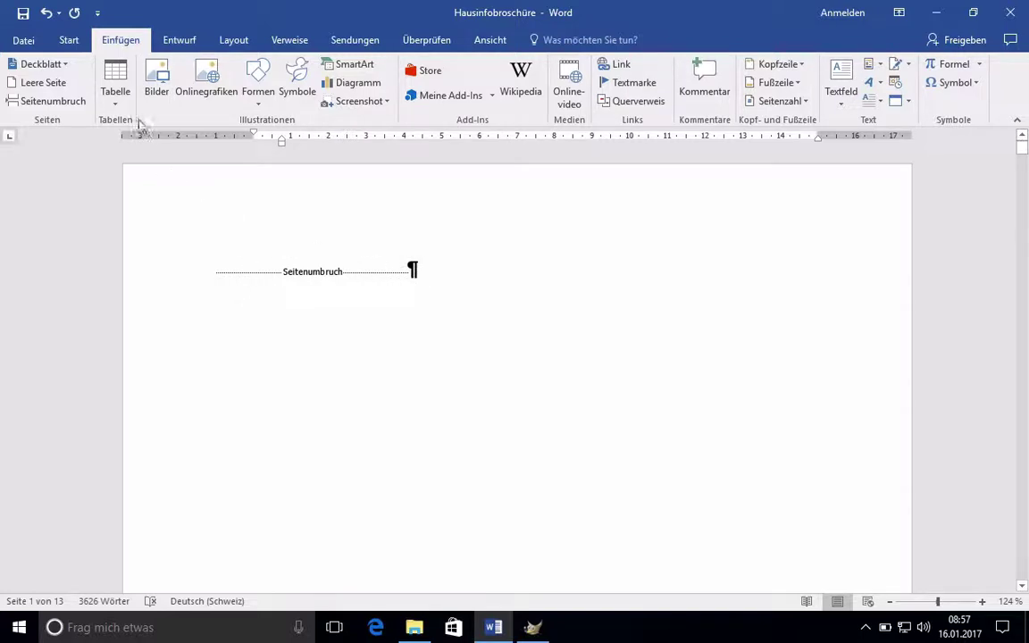
{"action": "left_click", "coordinate": [69, 43]}
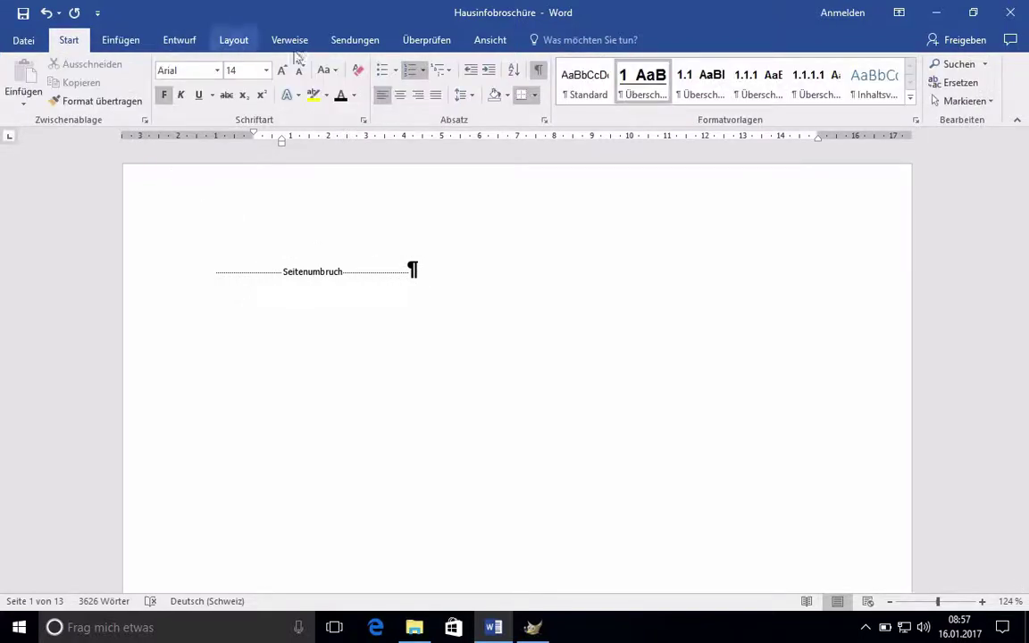
{"action": "left_click", "coordinate": [540, 72]}
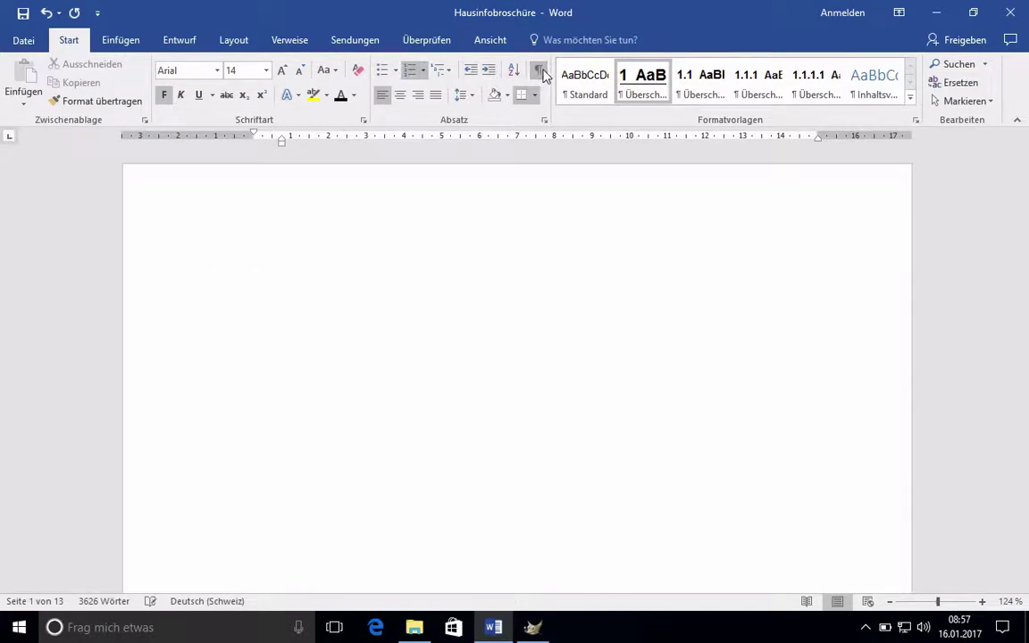
{"action": "left_click", "coordinate": [540, 71]}
{"action": "left_click", "coordinate": [232, 184]}
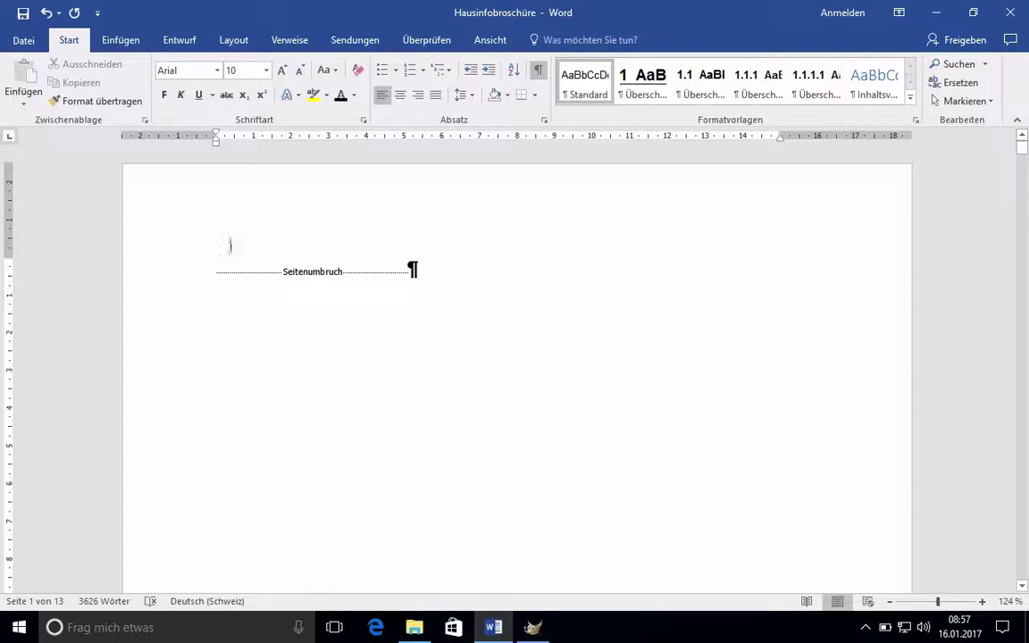
- Insert the Automatische Tabelle 2 table of contents headed Inhaltsverzeichnis and scroll to its top
{"action": "left_click", "coordinate": [289, 43]}
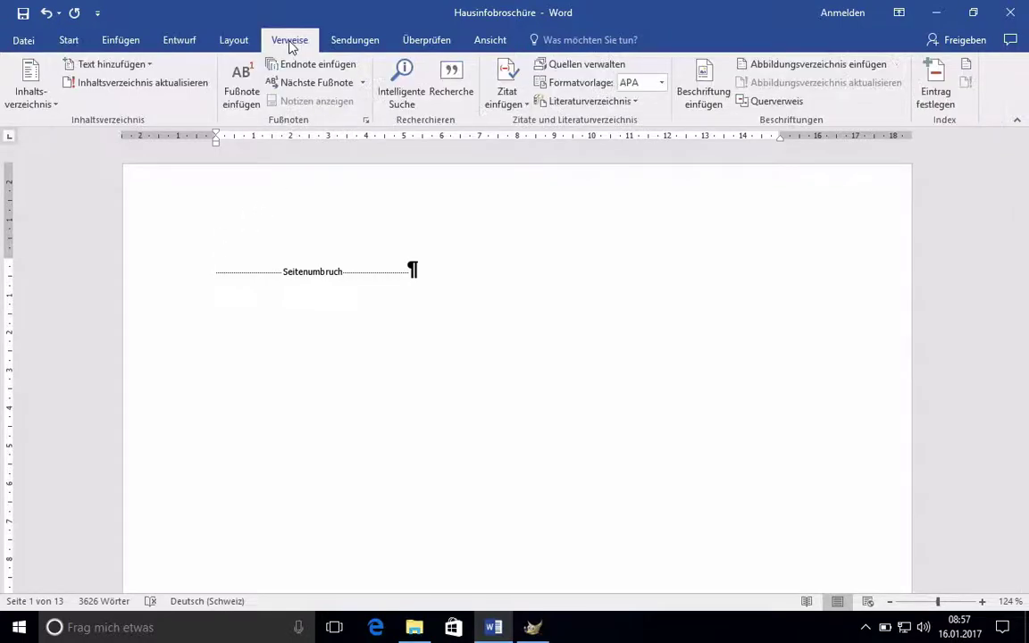
{"action": "left_click", "coordinate": [57, 108]}
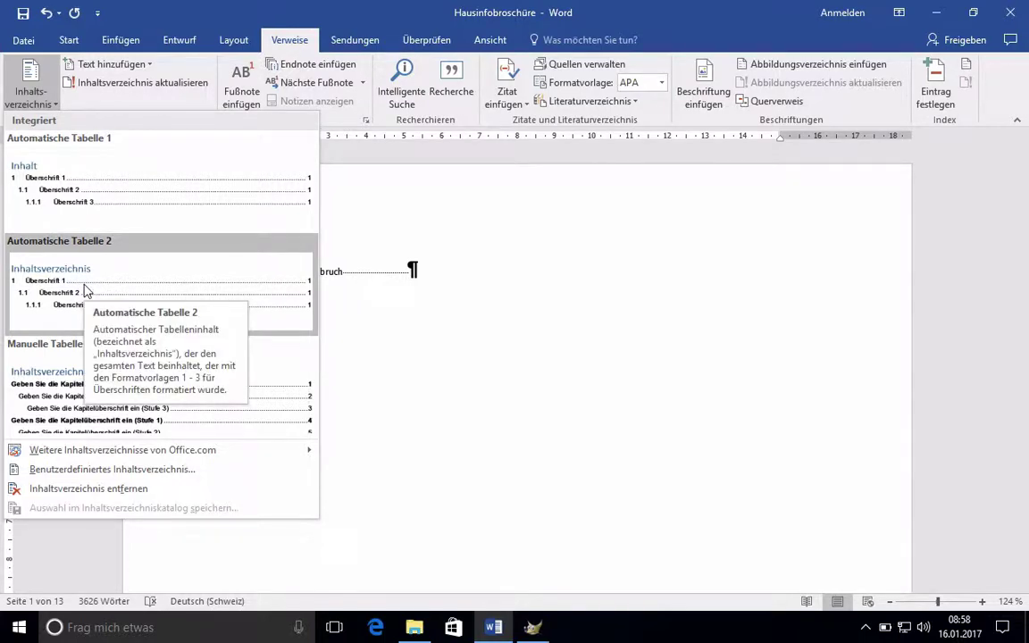
{"action": "left_click", "coordinate": [85, 291]}
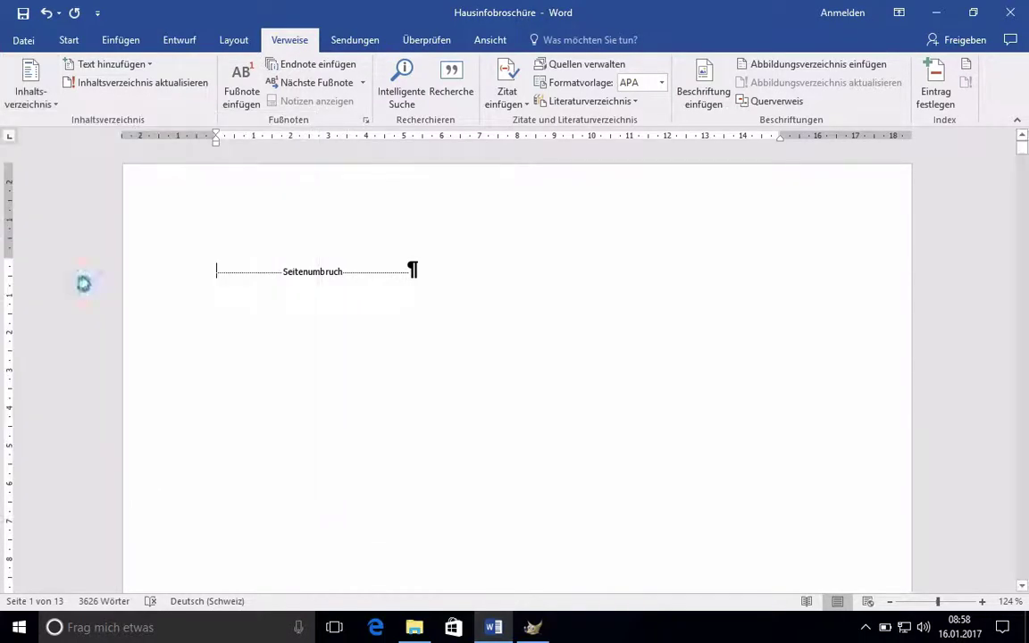
{"action": "scroll", "coordinate": [76, 291], "scroll_direction": "up", "scroll_amount": 5}
{"action": "scroll", "coordinate": [282, 278], "scroll_direction": "up", "scroll_amount": 2}
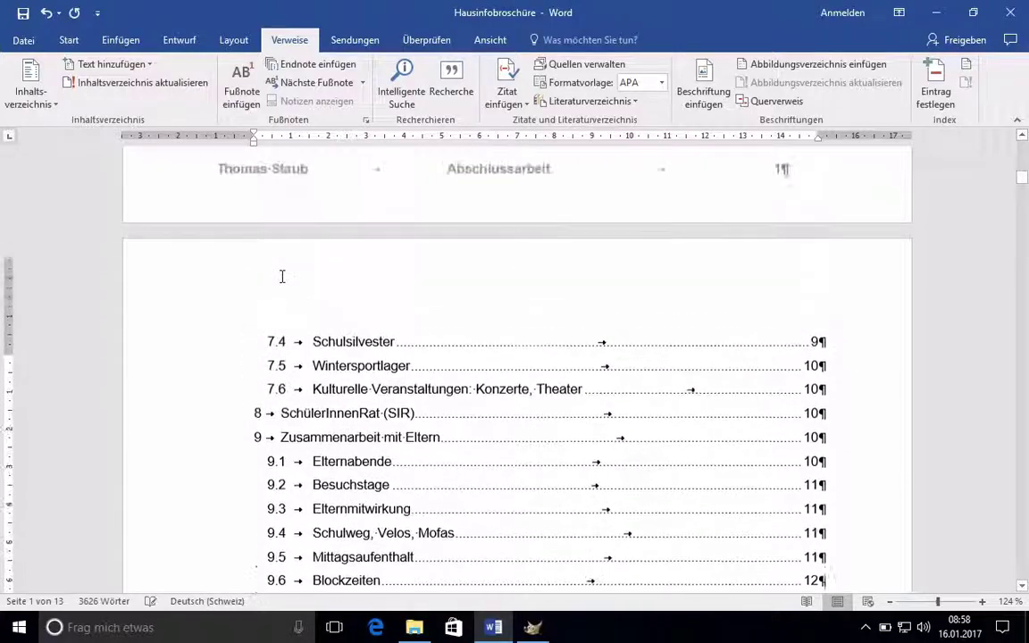
{"action": "scroll", "coordinate": [282, 278], "scroll_direction": "up", "scroll_amount": 2}
{"action": "scroll", "coordinate": [282, 278], "scroll_direction": "up", "scroll_amount": 5}
{"action": "scroll", "coordinate": [282, 278], "scroll_direction": "up", "scroll_amount": 2}
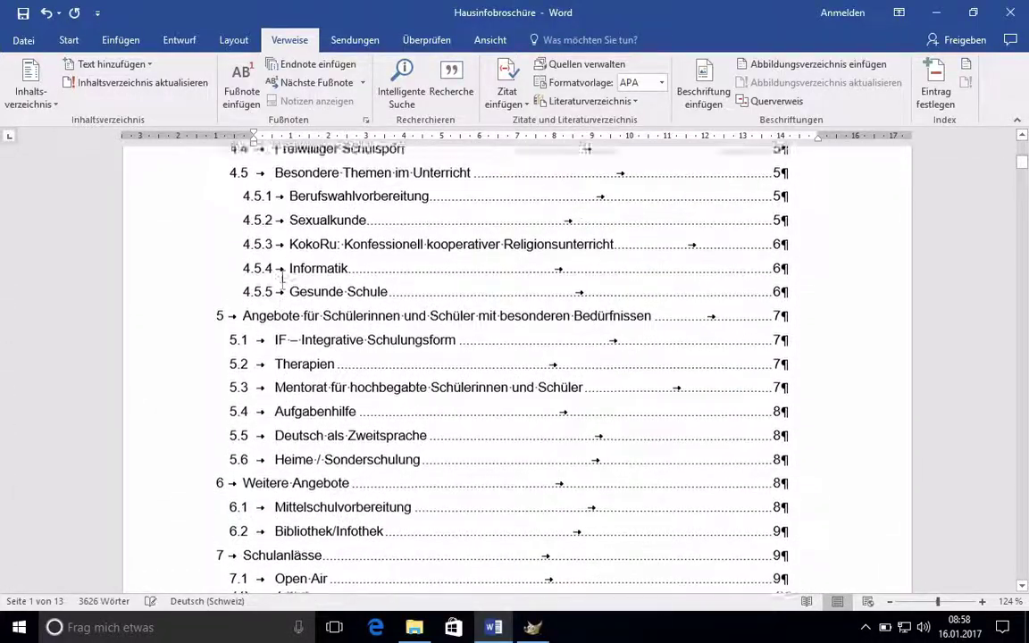
{"action": "scroll", "coordinate": [283, 278], "scroll_direction": "up", "scroll_amount": 3}
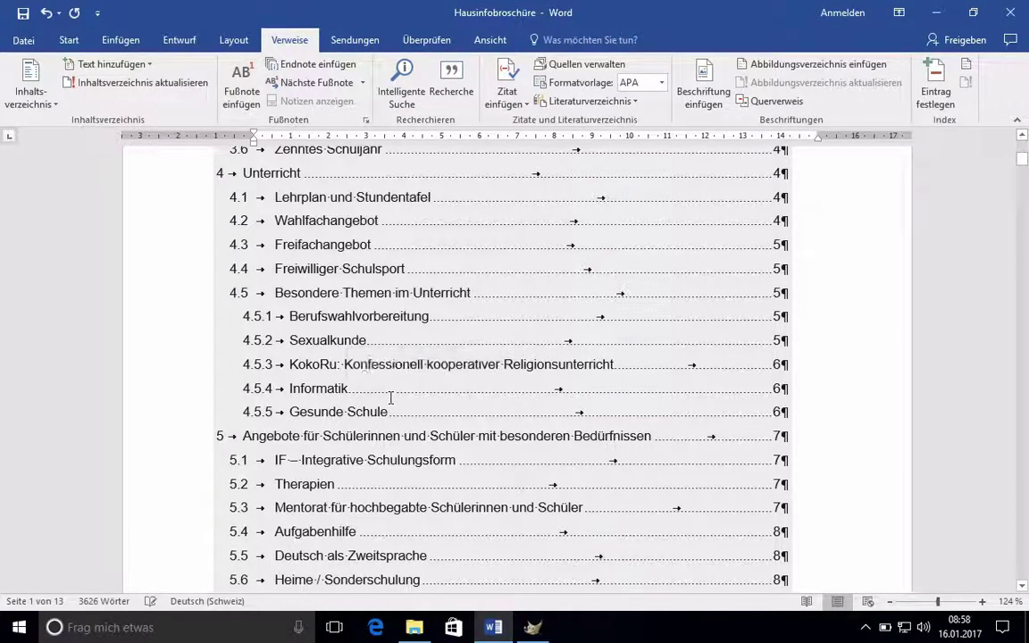
{"action": "scroll", "coordinate": [390, 399], "scroll_direction": "up", "scroll_amount": 3}
{"action": "scroll", "coordinate": [391, 398], "scroll_direction": "up", "scroll_amount": 3}
{"action": "scroll", "coordinate": [390, 398], "scroll_direction": "up", "scroll_amount": 3}
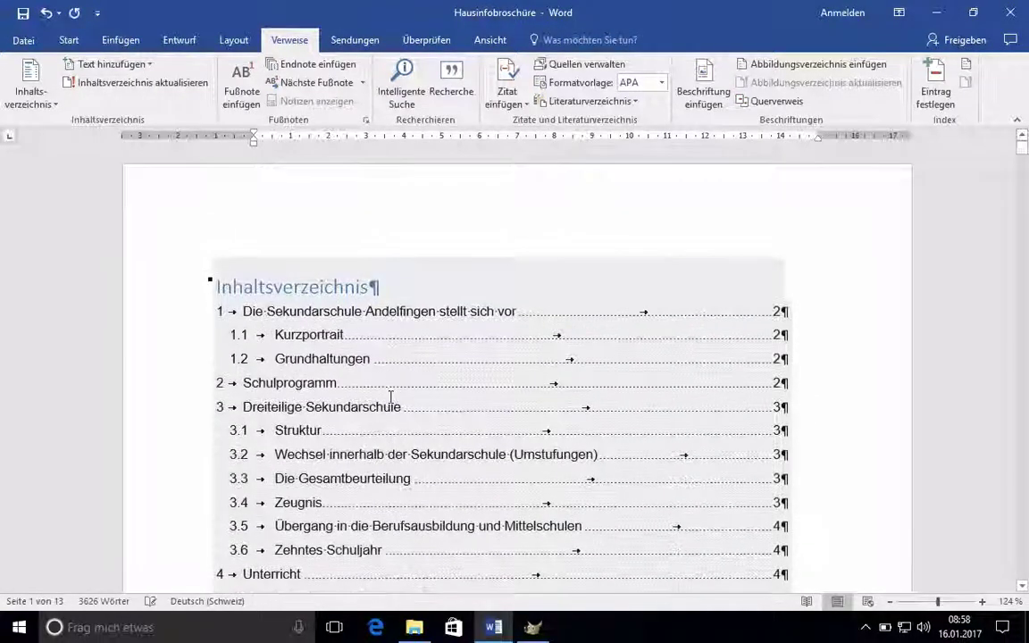
- Format the Inhaltsverzeichnis title as 18 pt bold Calibri
{"action": "left_click", "coordinate": [374, 287]}
{"action": "left_click", "coordinate": [200, 286]}
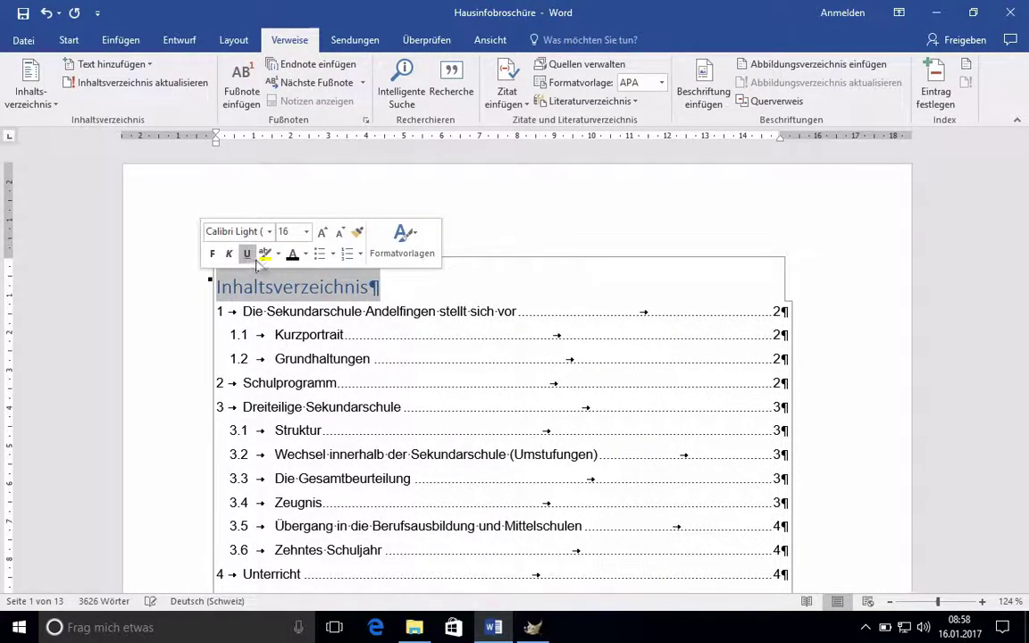
{"action": "left_click", "coordinate": [323, 232]}
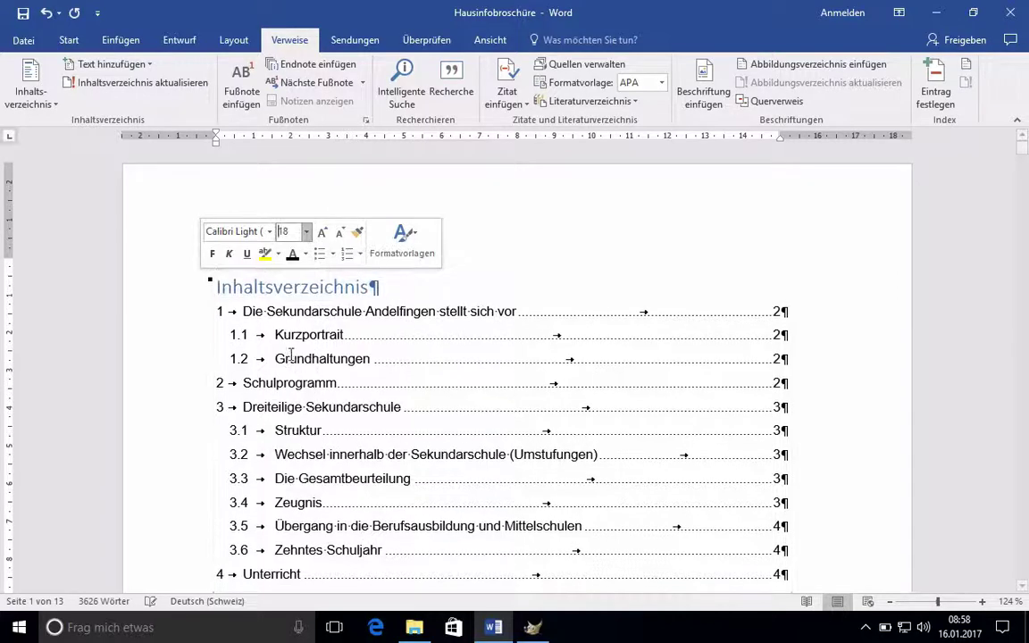
{"action": "left_click", "coordinate": [269, 231]}
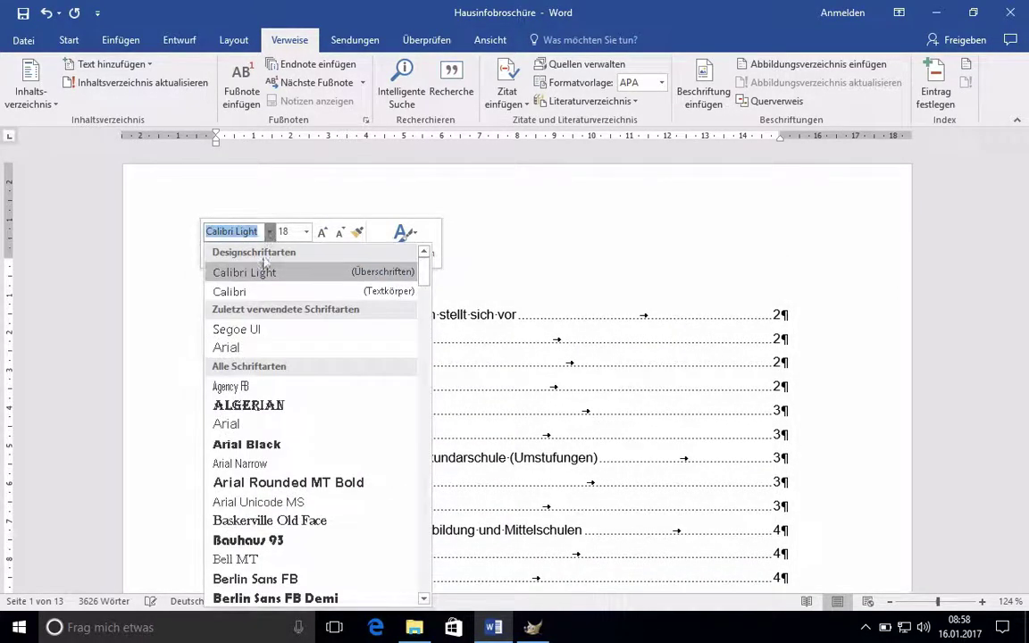
{"action": "left_click", "coordinate": [268, 291]}
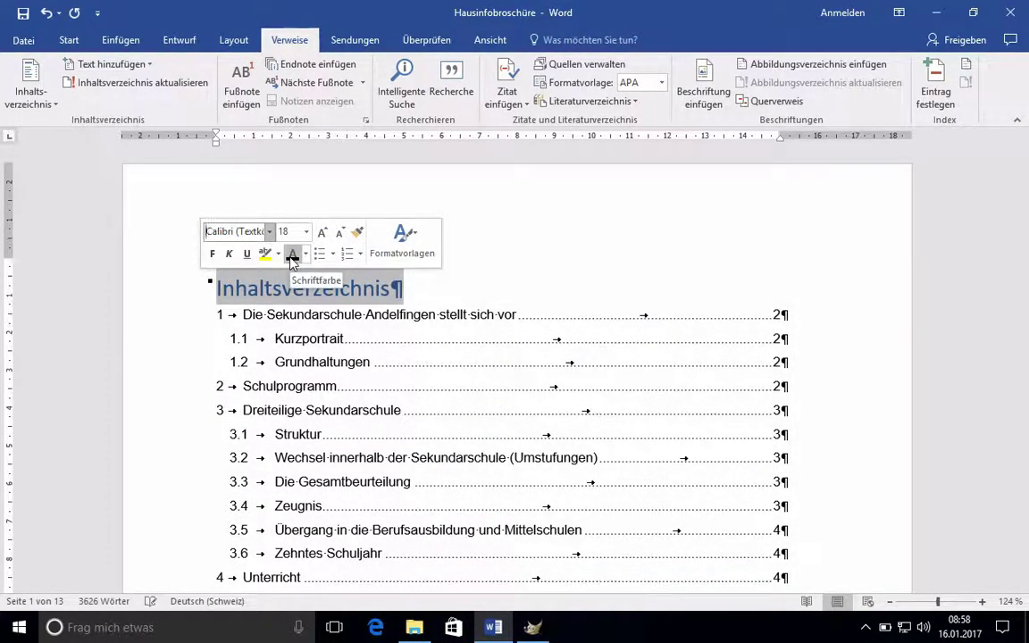
{"action": "left_click", "coordinate": [212, 254]}
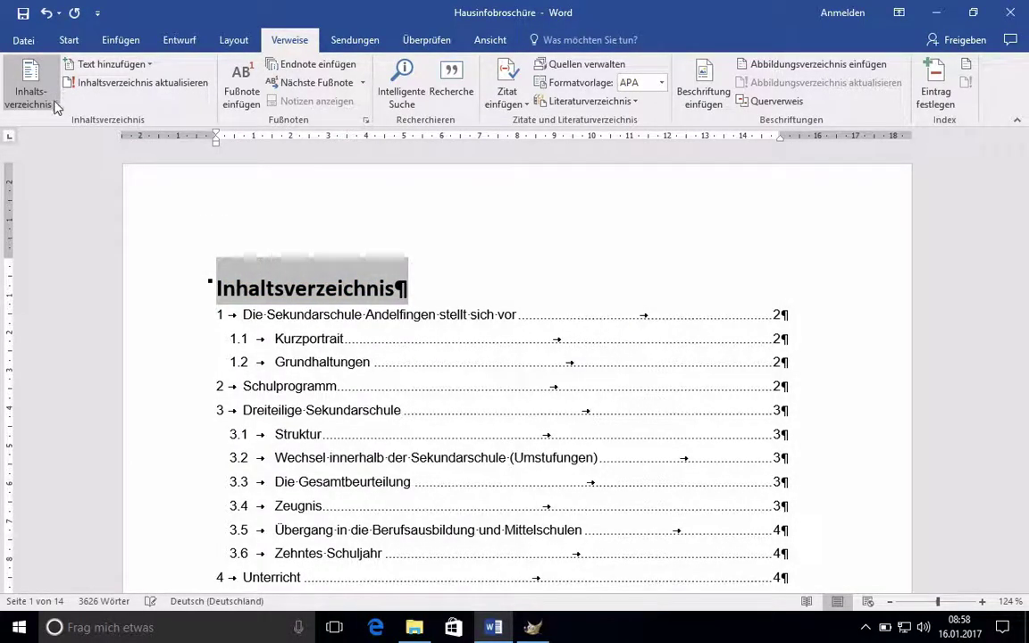
- Apply a custom table of contents showing 2 heading levels, replacing the existing one
{"action": "left_click", "coordinate": [54, 103]}
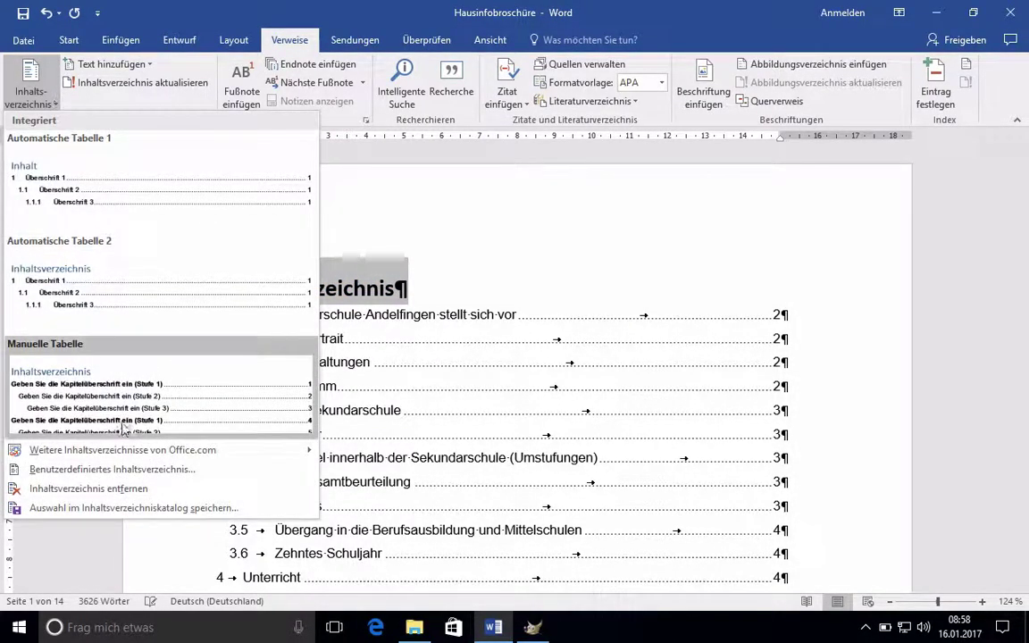
{"action": "left_click", "coordinate": [100, 474]}
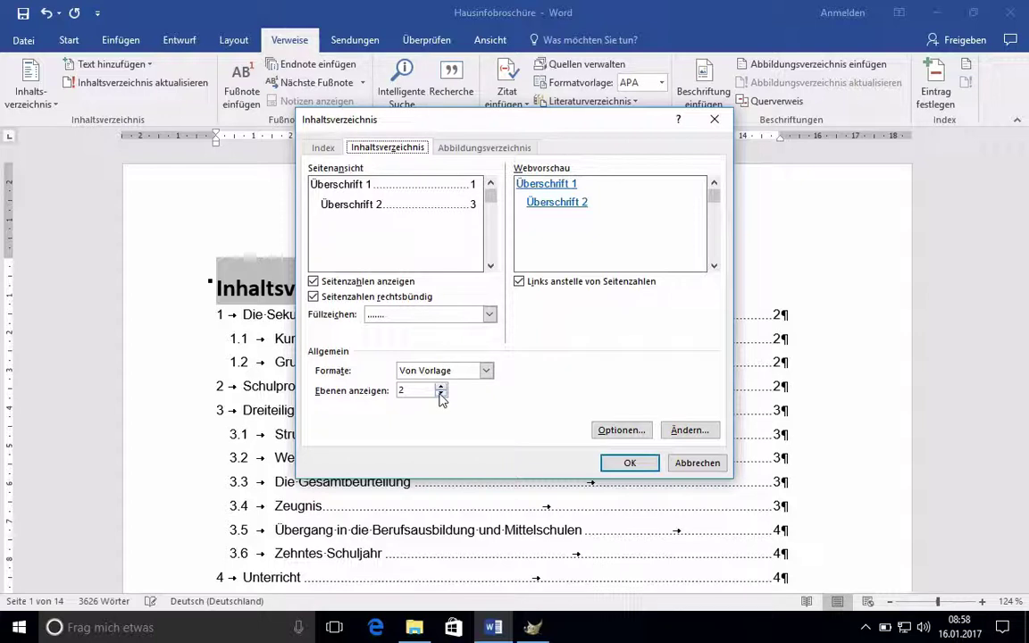
{"action": "left_click", "coordinate": [441, 395]}
{"action": "left_click", "coordinate": [442, 387]}
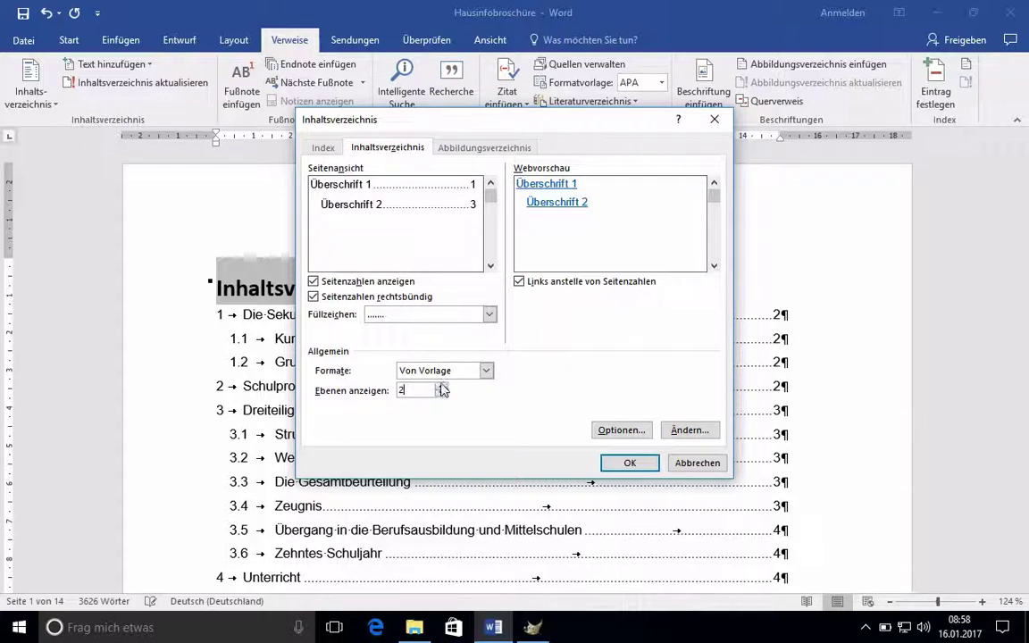
{"action": "left_click", "coordinate": [441, 387]}
{"action": "left_click", "coordinate": [441, 394]}
{"action": "left_click", "coordinate": [628, 465]}
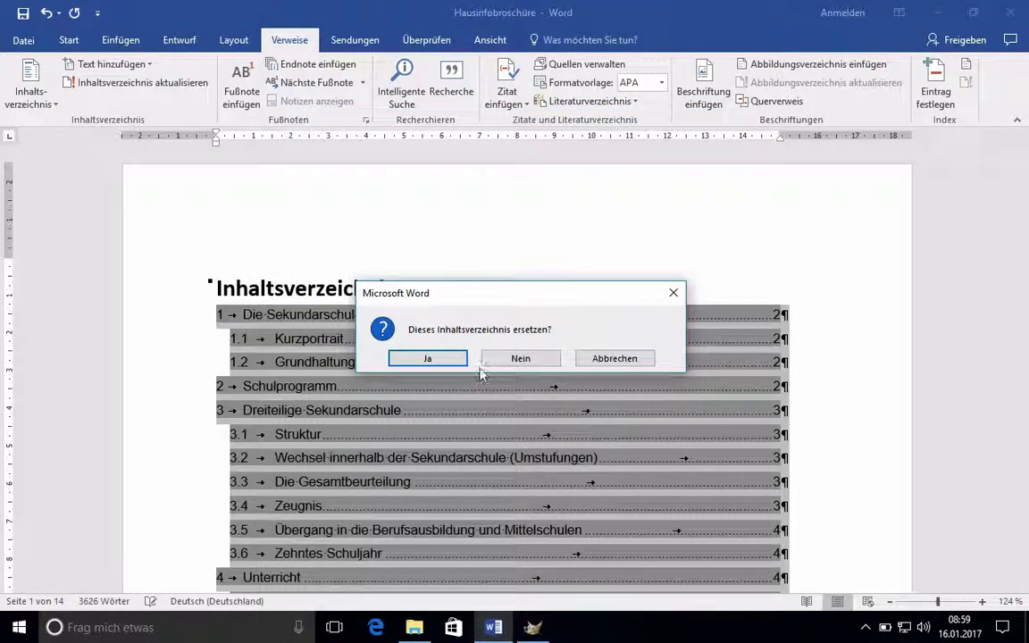
{"action": "left_click", "coordinate": [427, 358]}
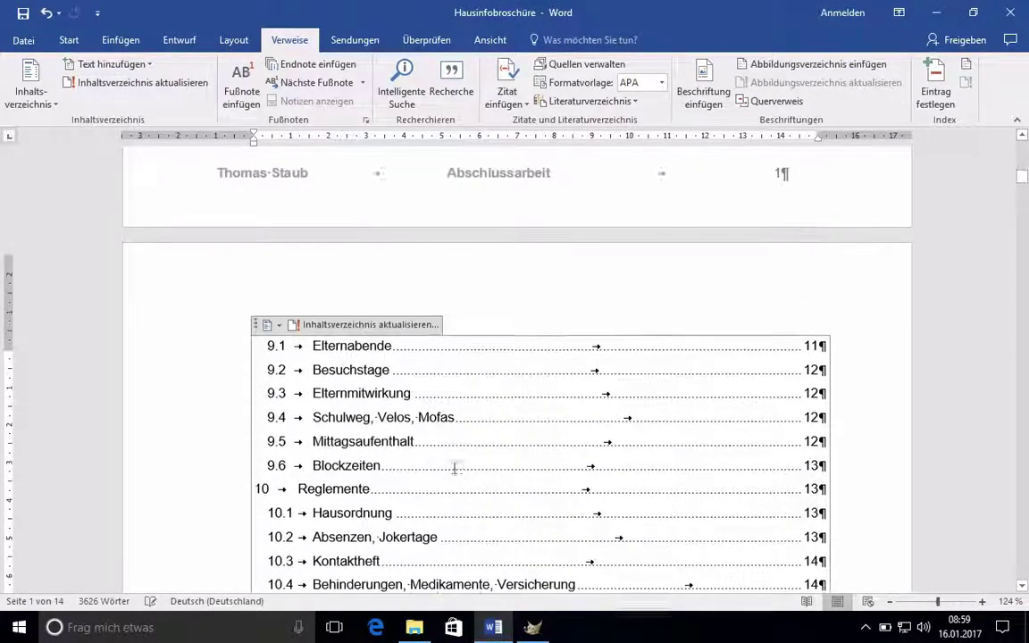
- Scroll to the top of the regenerated contents and select the Kurzportrait entry
{"action": "scroll", "coordinate": [491, 552], "scroll_direction": "up", "scroll_amount": 1}
{"action": "scroll", "coordinate": [491, 553], "scroll_direction": "up", "scroll_amount": 3}
{"action": "scroll", "coordinate": [491, 552], "scroll_direction": "up", "scroll_amount": 10}
{"action": "scroll", "coordinate": [492, 552], "scroll_direction": "up", "scroll_amount": 5}
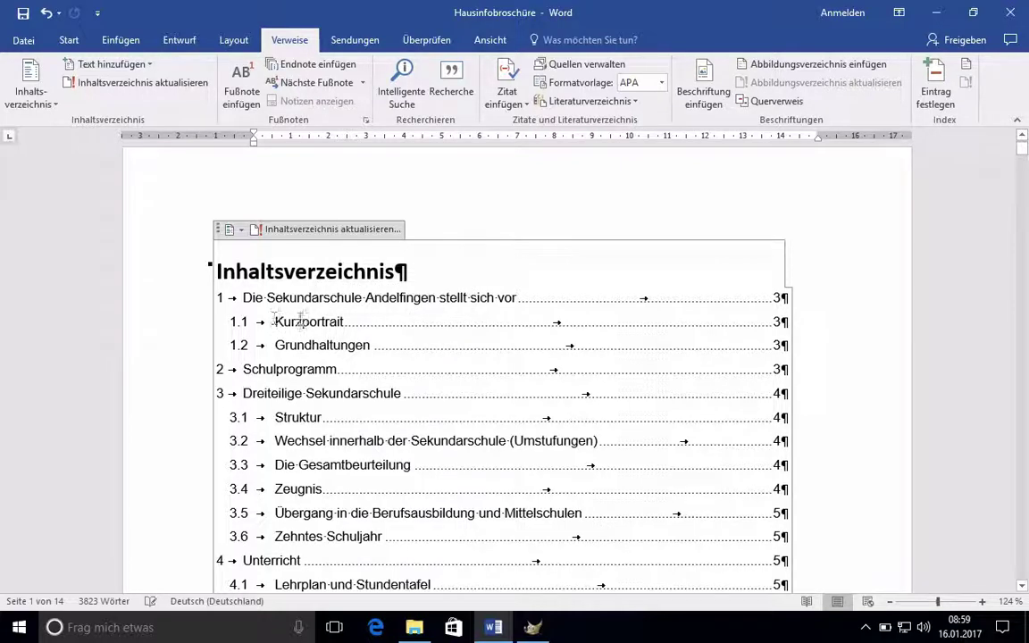
{"action": "double_click", "coordinate": [308, 321]}
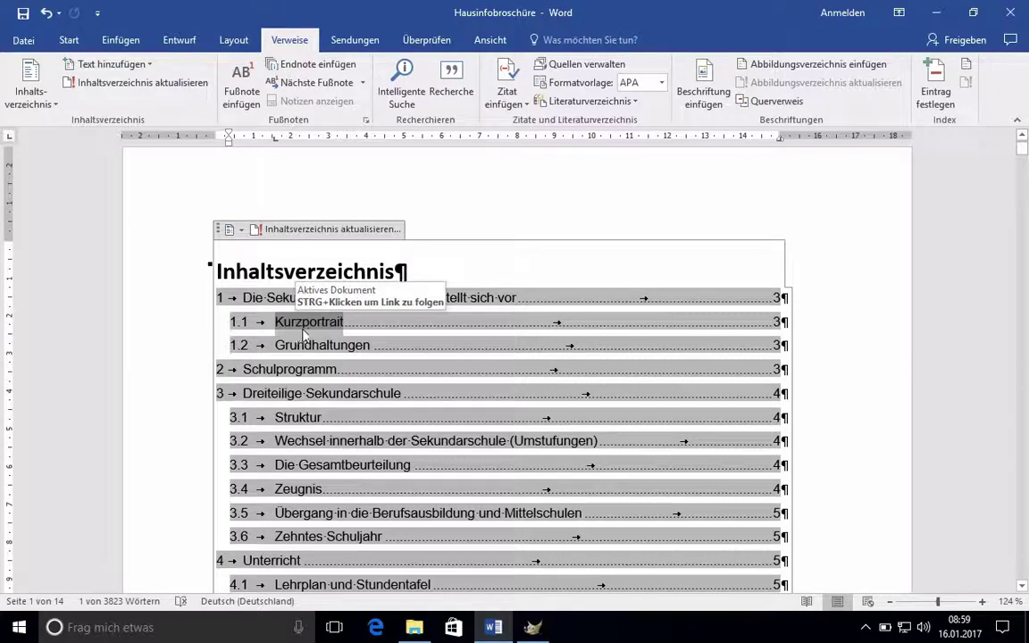
- Shrink the Kurzportrait contents entry text to 9 pt
{"action": "left_click", "coordinate": [76, 41]}
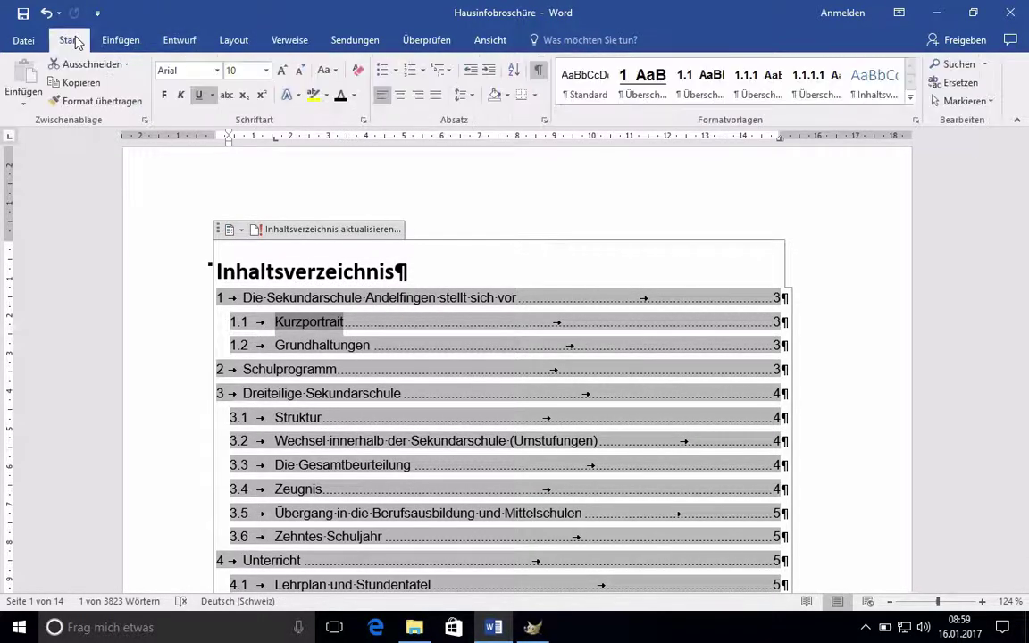
{"action": "left_click", "coordinate": [266, 73]}
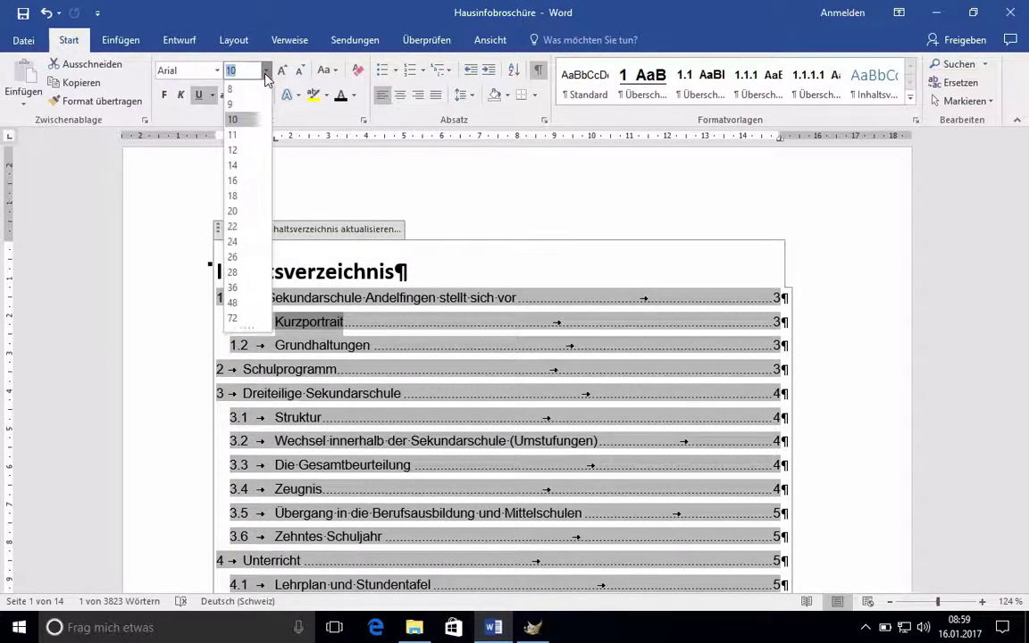
{"action": "left_click", "coordinate": [239, 104]}
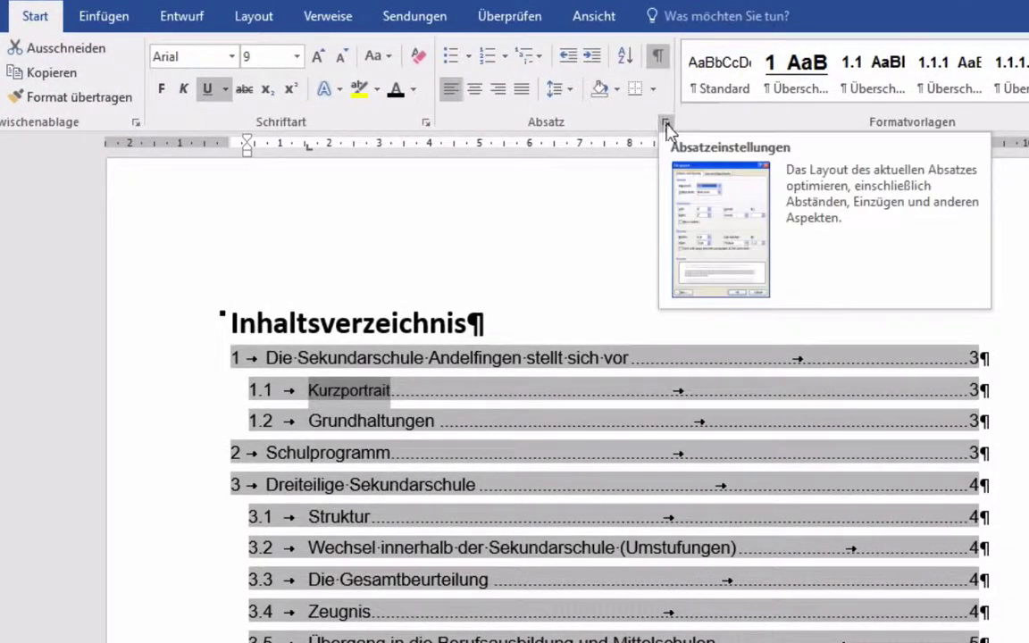
- Set the entry's paragraph spacing to 0 pt after with multiple 1,2 line spacing
{"action": "left_click", "coordinate": [665, 123]}
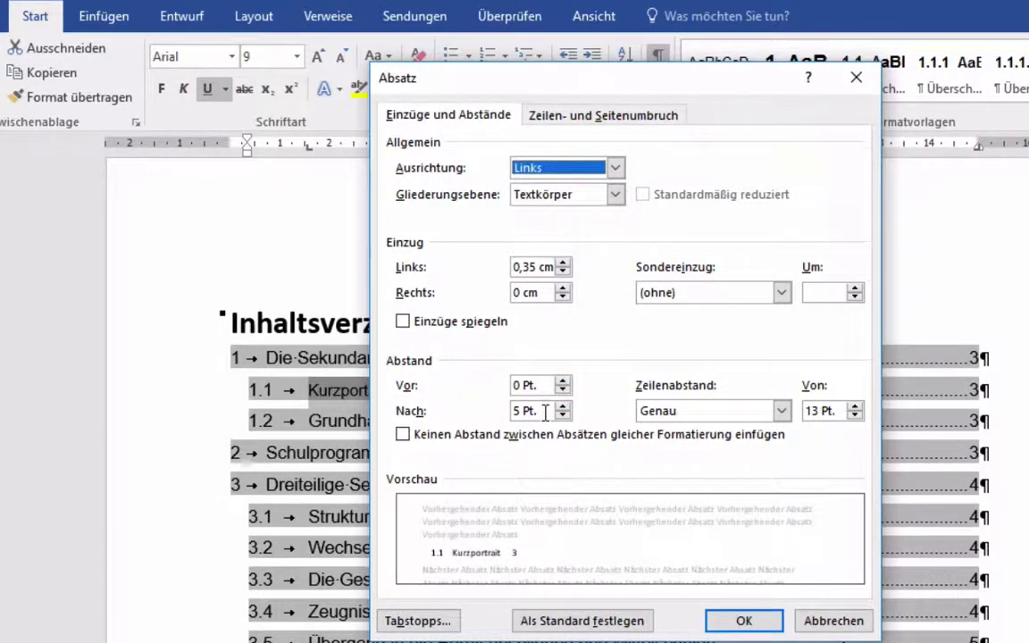
{"action": "left_click_drag", "start_coordinate": [545, 412], "coordinate": [482, 407]}
{"action": "type", "text": "0"}
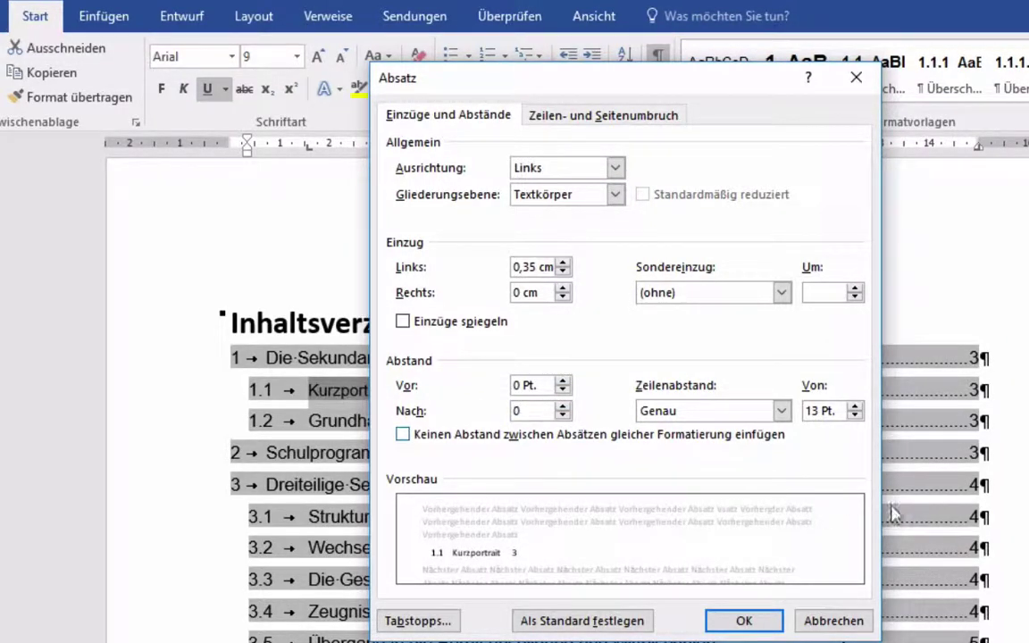
{"action": "left_click", "coordinate": [781, 411]}
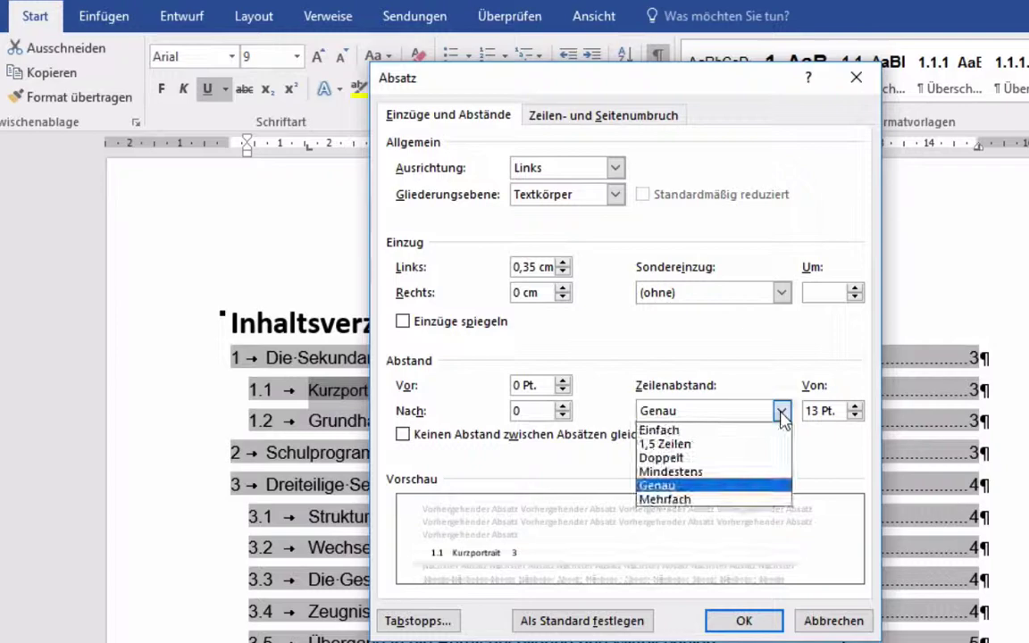
{"action": "left_click", "coordinate": [705, 500]}
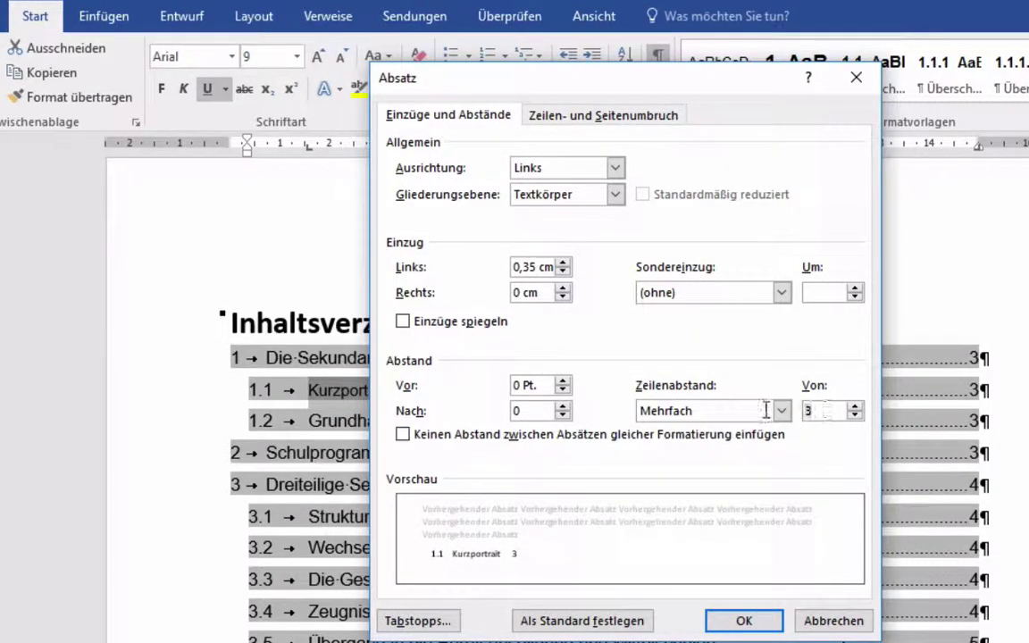
{"action": "type", "text": "1,2"}
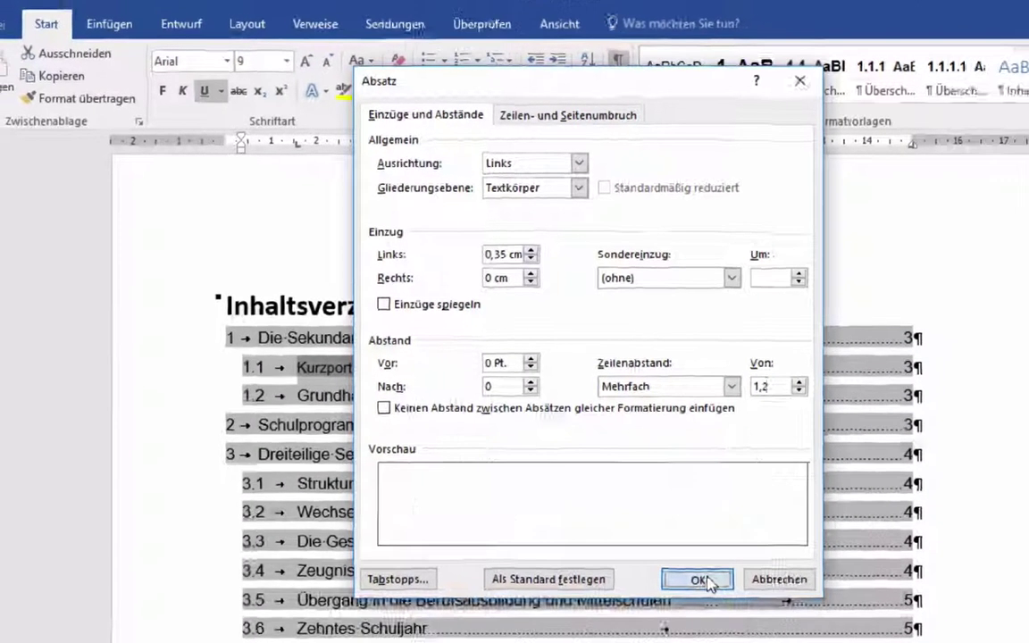
{"action": "left_click", "coordinate": [745, 621]}
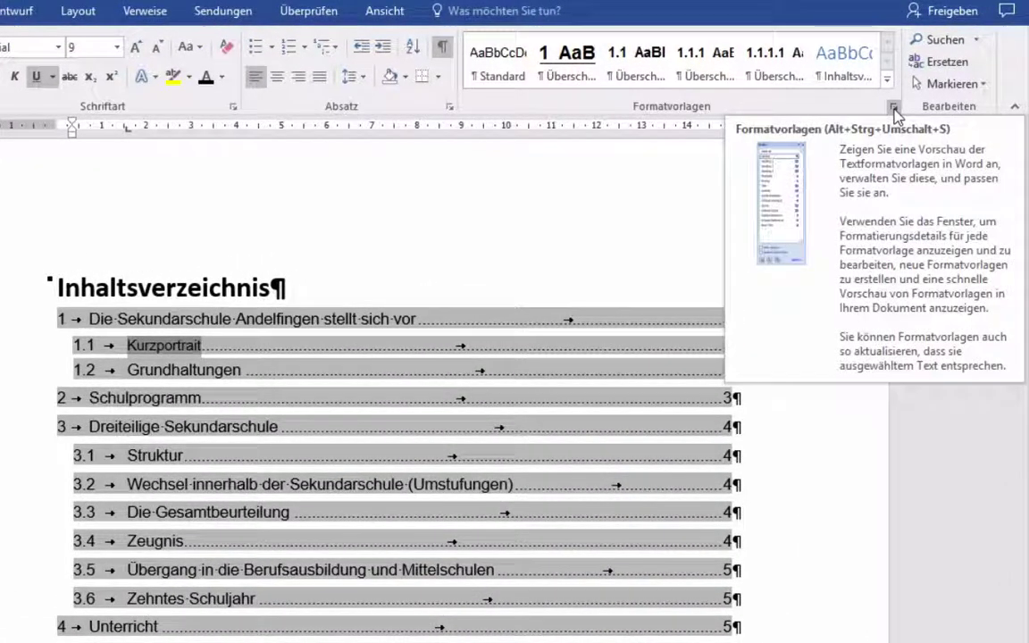
- Update the Verzeichnis 2 style in the Formatvorlagen pane to match the reformatted entry
{"action": "left_click", "coordinate": [894, 108]}
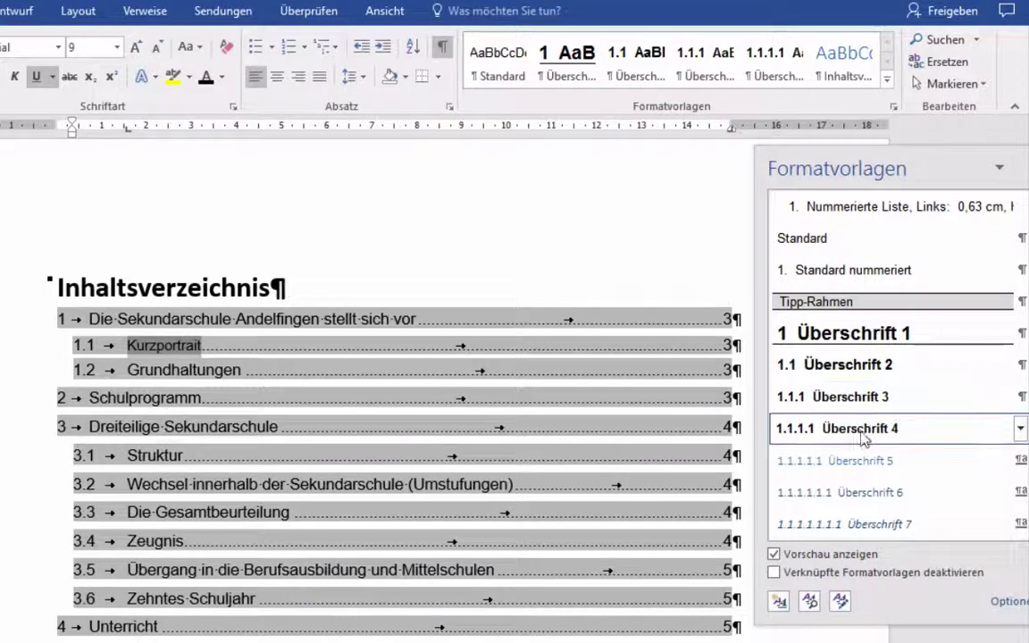
{"action": "left_click_drag", "start_coordinate": [938, 157], "coordinate": [854, 150]}
{"action": "scroll", "coordinate": [956, 435], "scroll_direction": "down", "scroll_amount": 2}
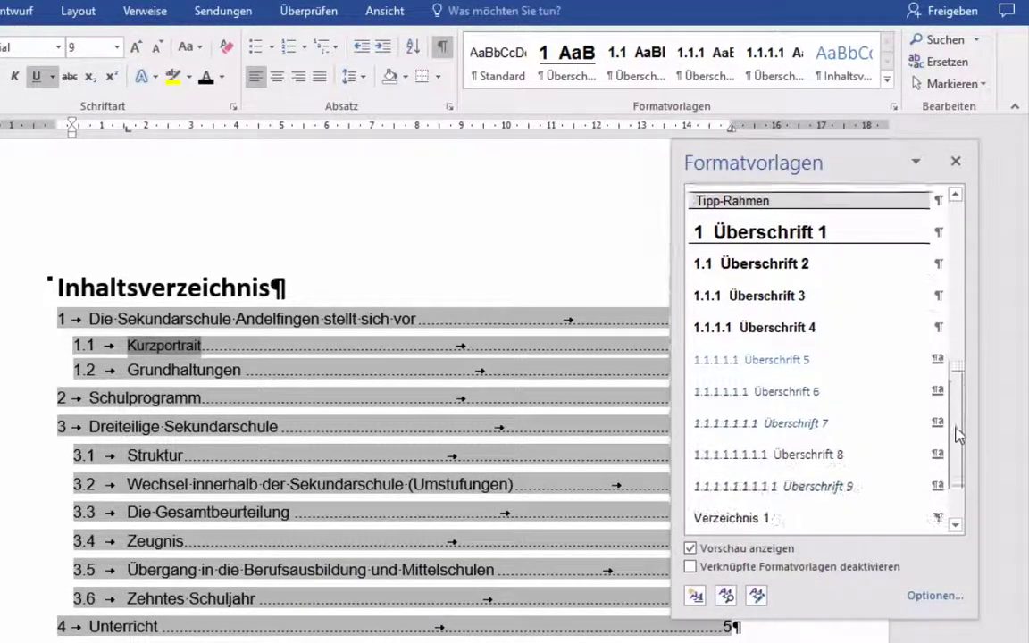
{"action": "scroll", "coordinate": [956, 435], "scroll_direction": "down", "scroll_amount": 2}
{"action": "scroll", "coordinate": [956, 452], "scroll_direction": "down", "scroll_amount": 1}
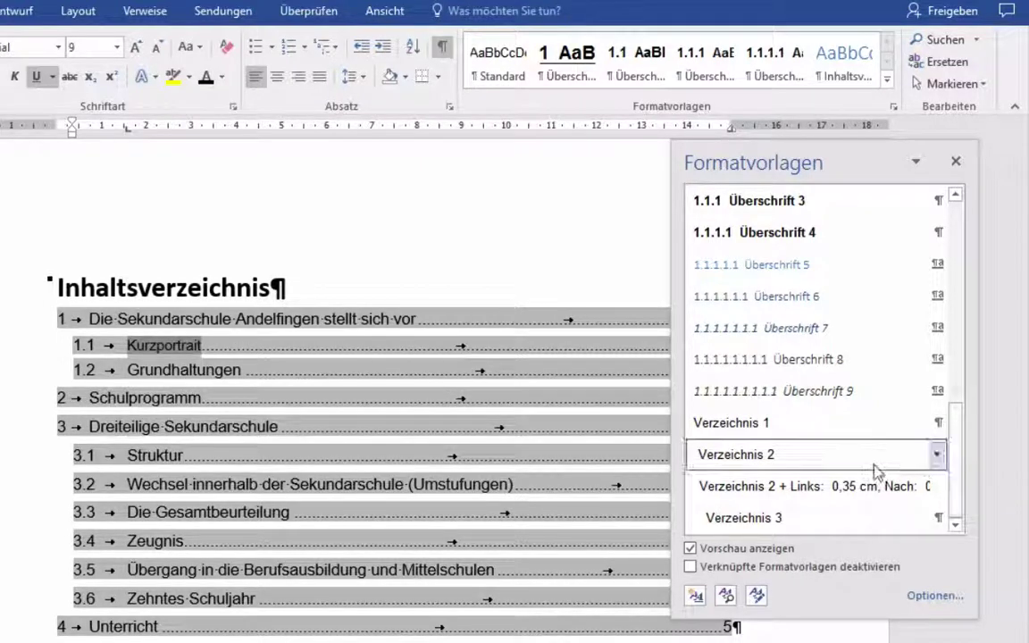
{"action": "left_click", "coordinate": [937, 455]}
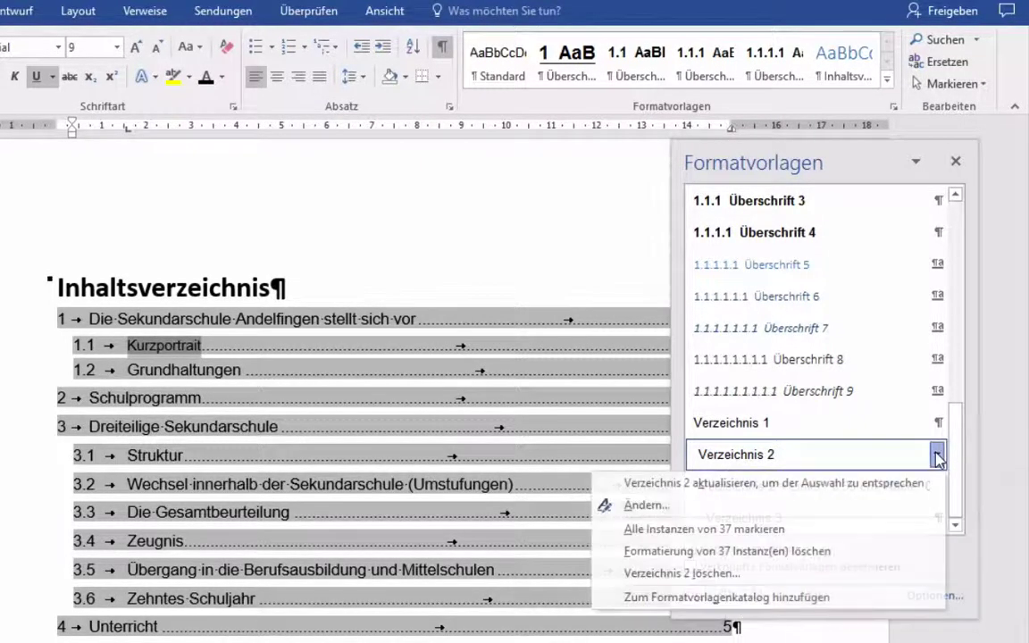
{"action": "left_click", "coordinate": [875, 487]}
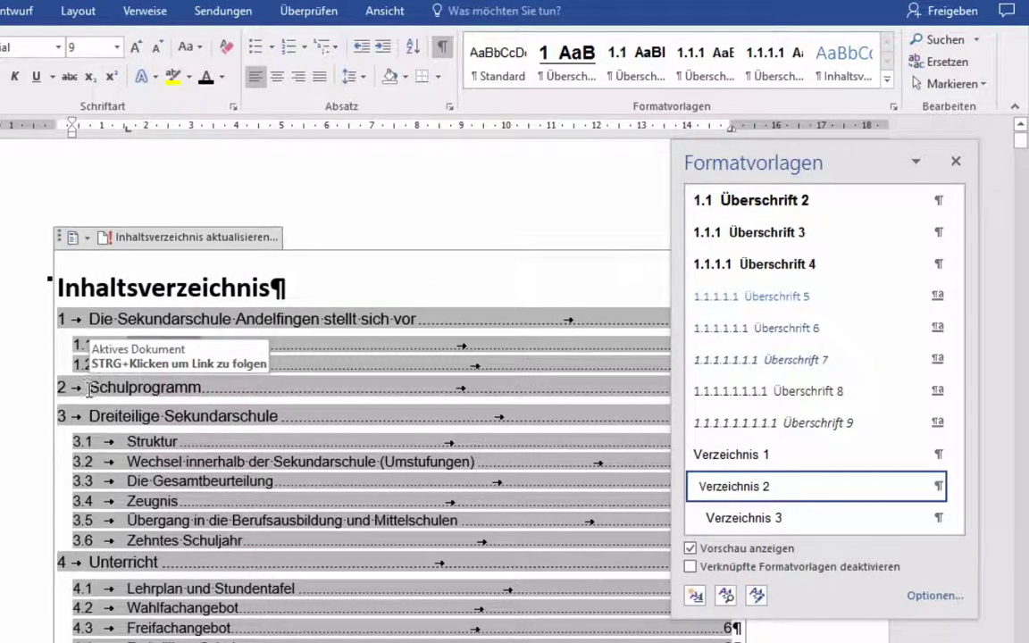
{"action": "left_click", "coordinate": [132, 321]}
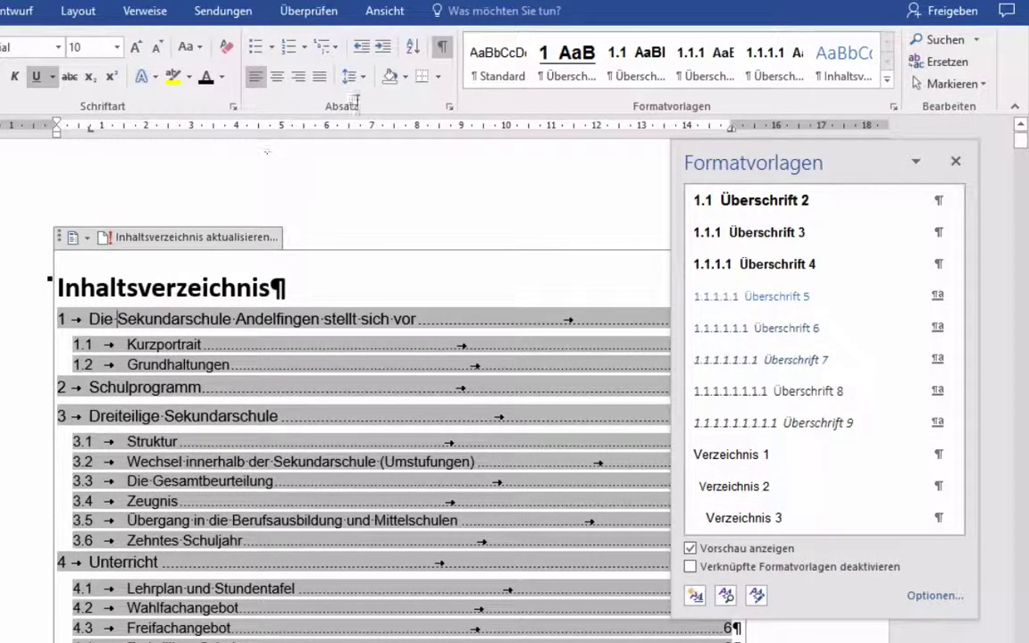
- Give the first top-level entry 4 pt space before, 0 after, and multiple 1,2 line spacing
{"action": "left_click", "coordinate": [451, 111]}
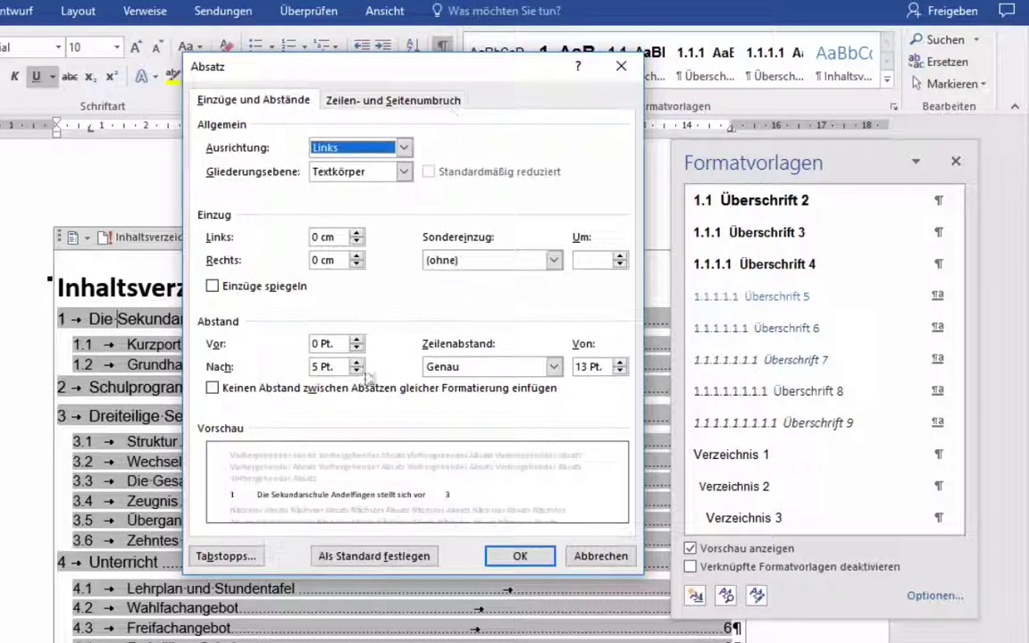
{"action": "left_click_drag", "start_coordinate": [327, 367], "coordinate": [264, 370]}
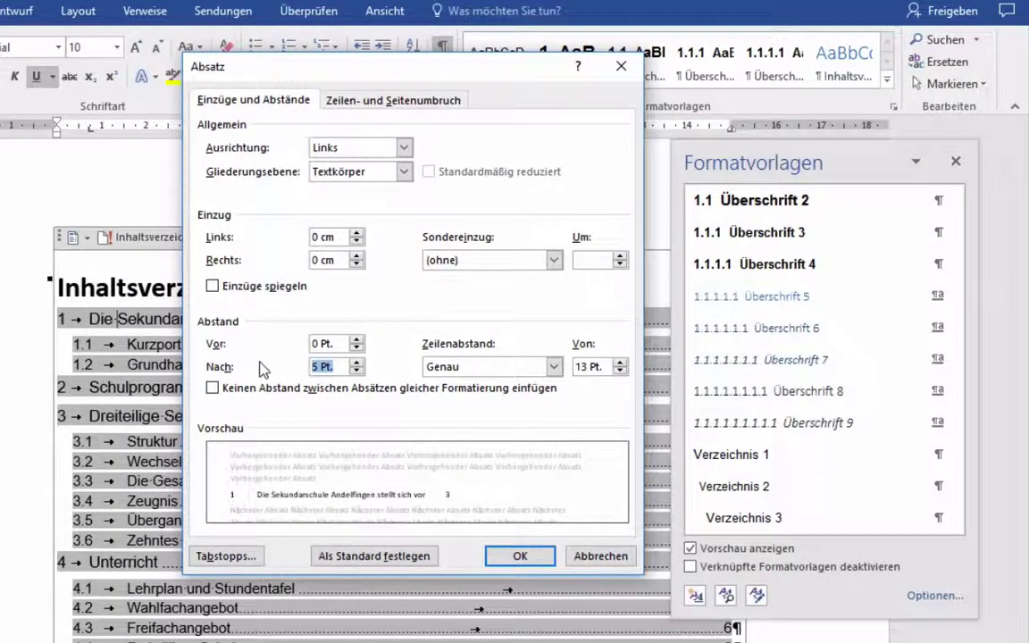
{"action": "type", "text": "0"}
{"action": "double_click", "coordinate": [316, 343]}
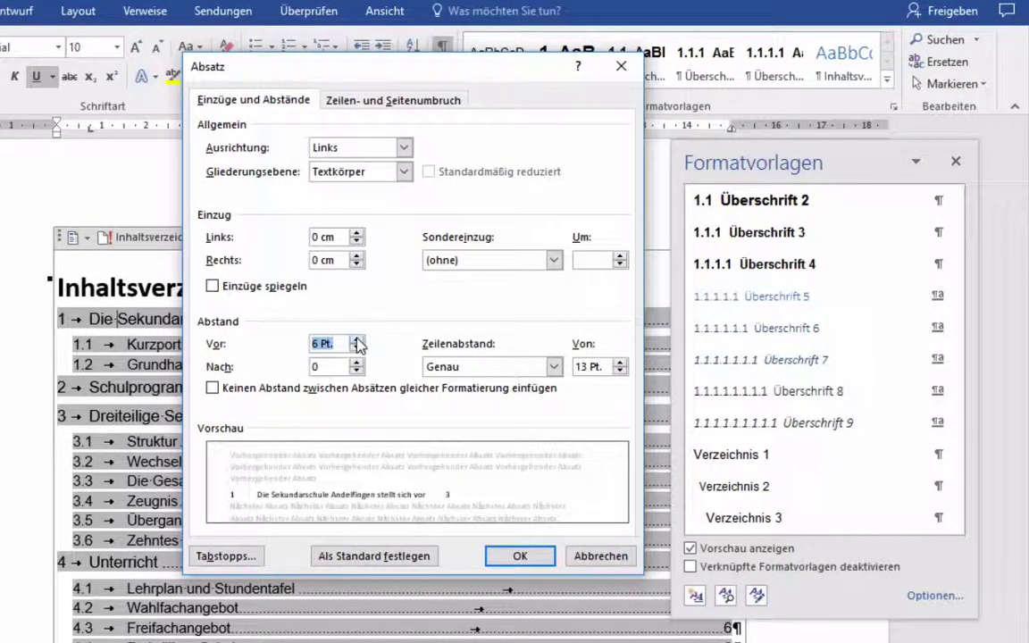
{"action": "type", "text": "6"}
{"action": "type", "text": "4"}
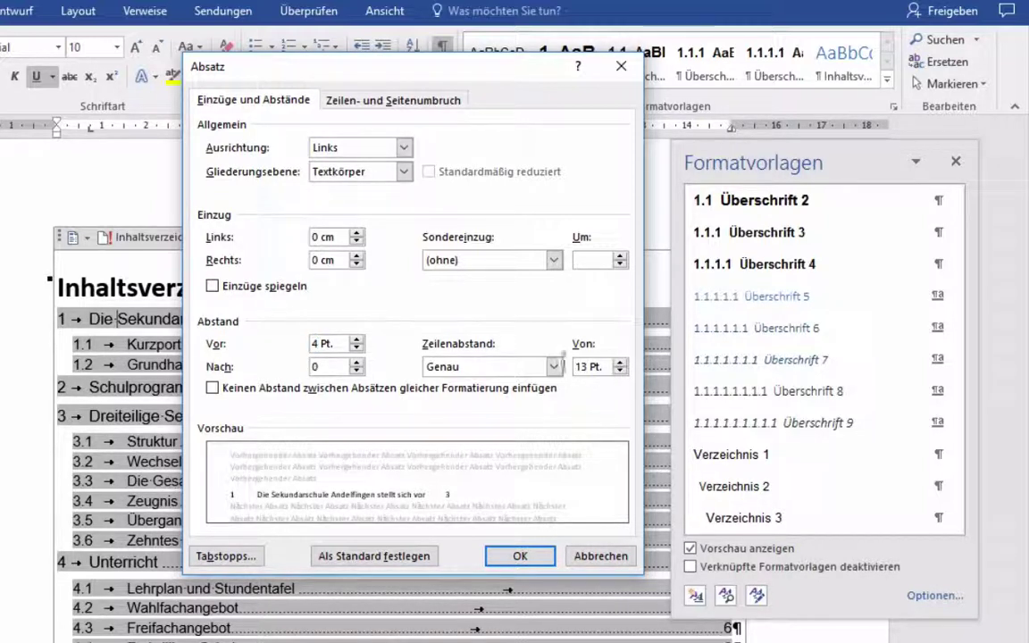
{"action": "left_click", "coordinate": [553, 367]}
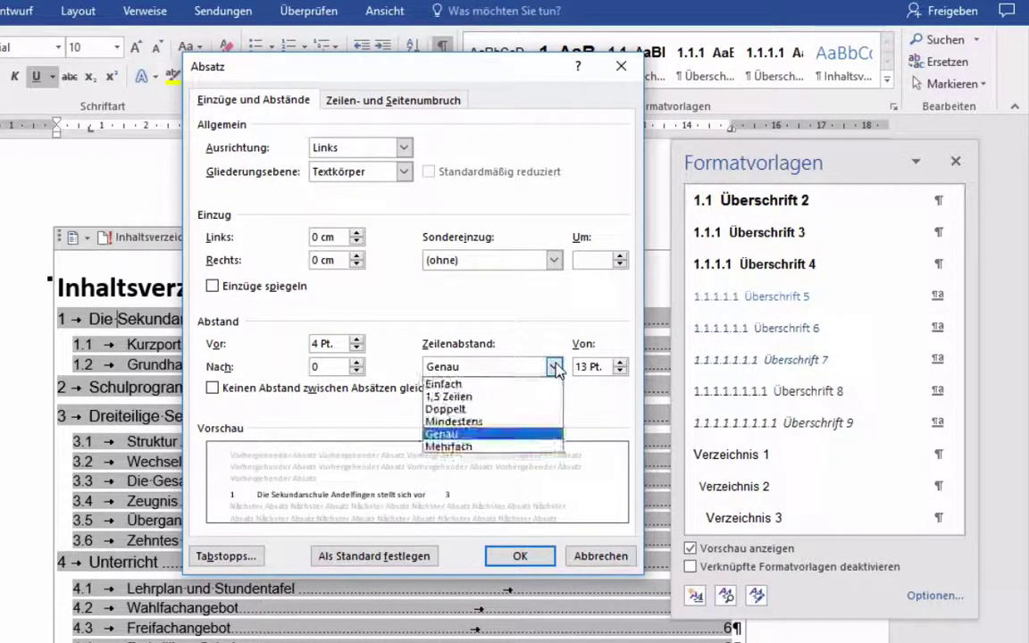
{"action": "left_click", "coordinate": [497, 447]}
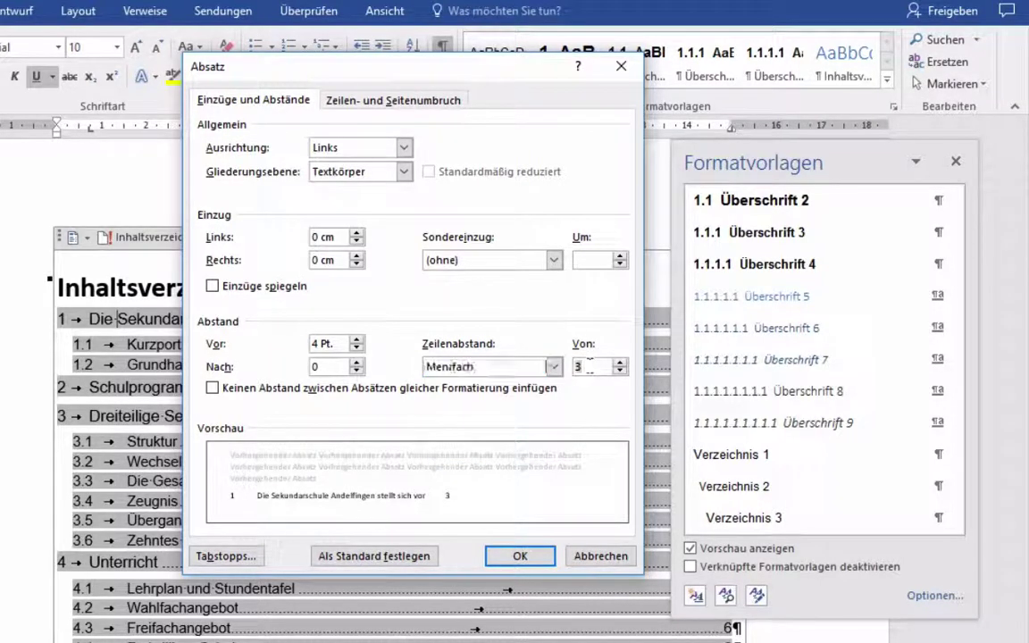
{"action": "type", "text": "1,2"}
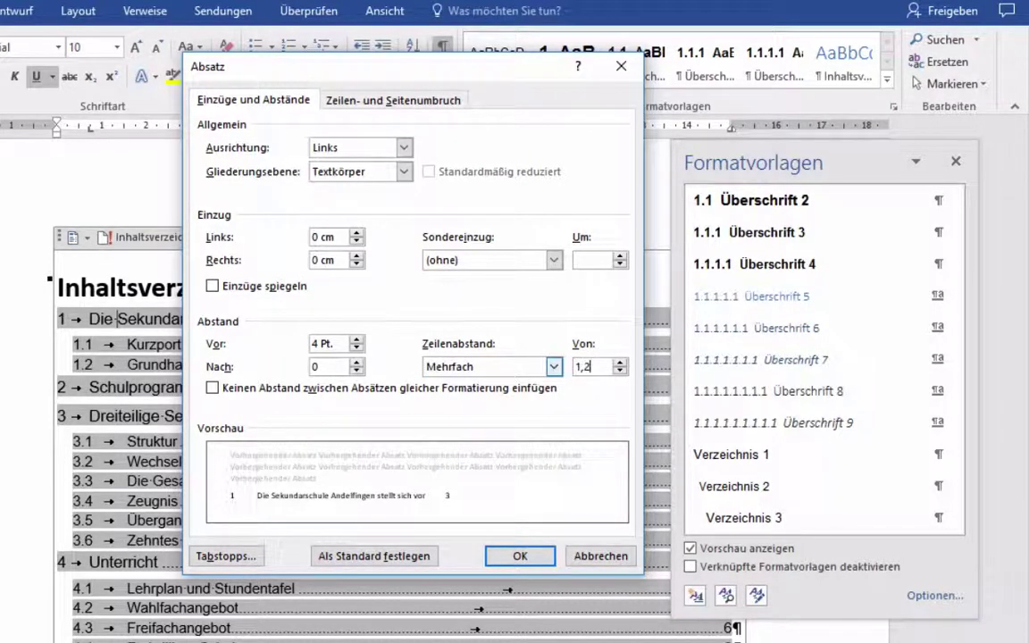
{"action": "left_click", "coordinate": [521, 556]}
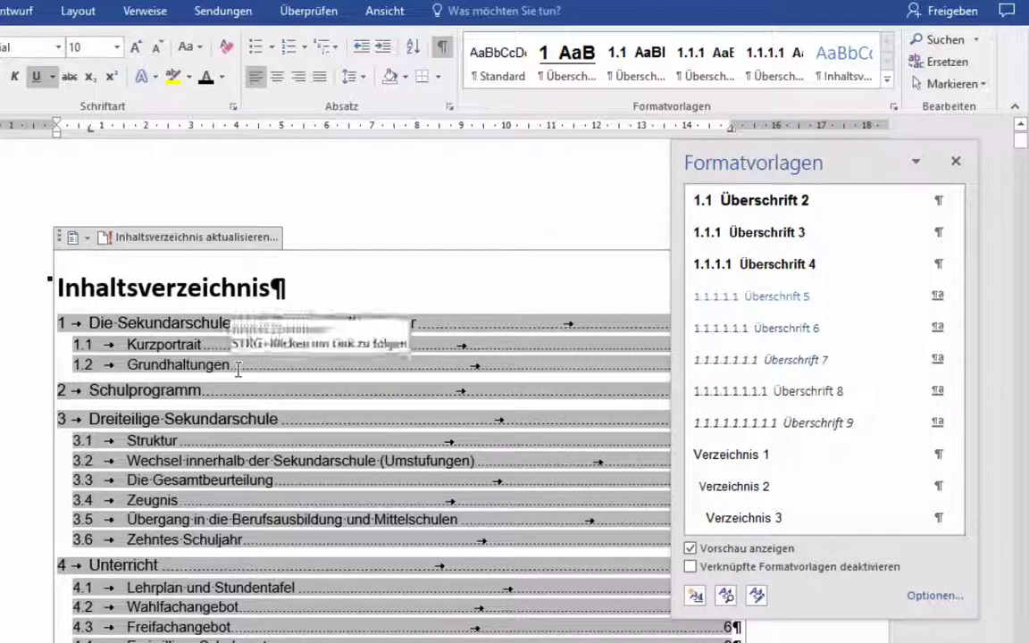
- Update the Verzeichnis 1 style to match the reformatted entry and review the contents
{"action": "left_click", "coordinate": [938, 453]}
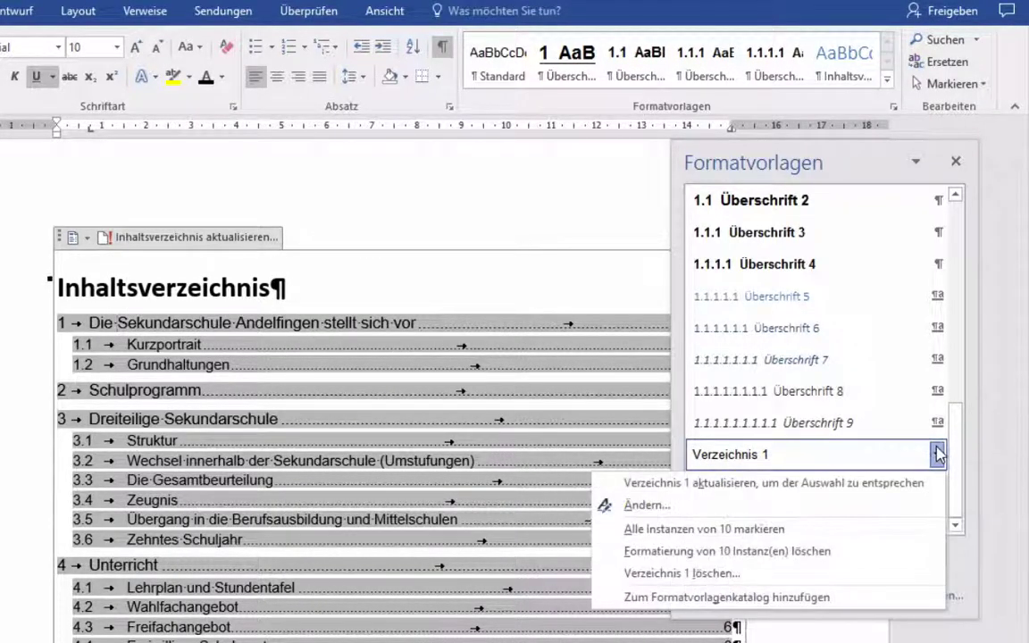
{"action": "left_click", "coordinate": [863, 487]}
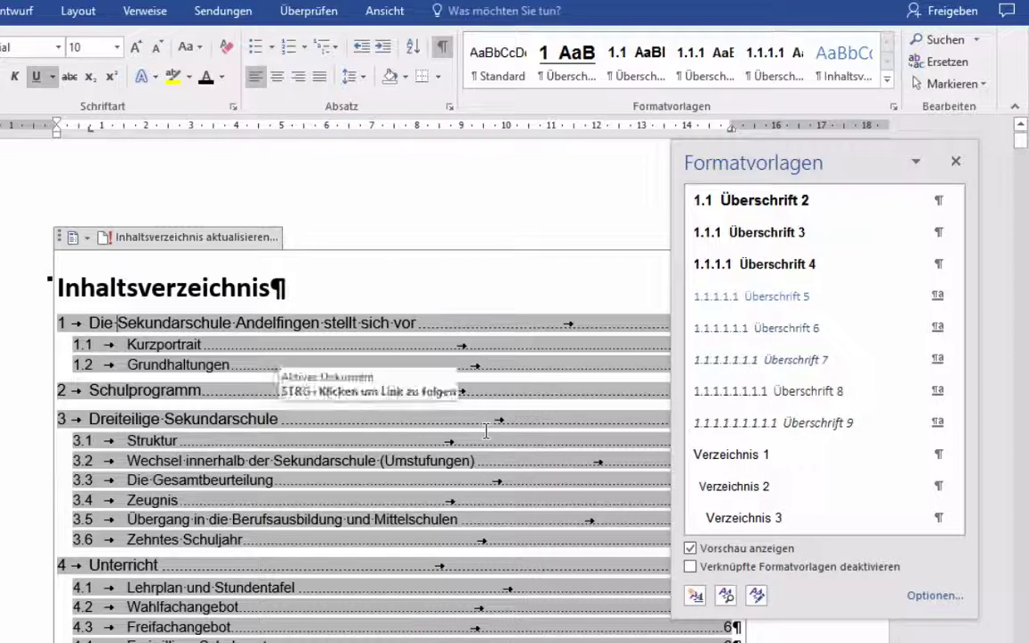
{"action": "scroll", "coordinate": [485, 433], "scroll_direction": "down", "scroll_amount": 2}
{"action": "scroll", "coordinate": [485, 431], "scroll_direction": "down", "scroll_amount": 2}
{"action": "scroll", "coordinate": [485, 429], "scroll_direction": "down", "scroll_amount": 6}
{"action": "scroll", "coordinate": [485, 429], "scroll_direction": "down", "scroll_amount": 6}
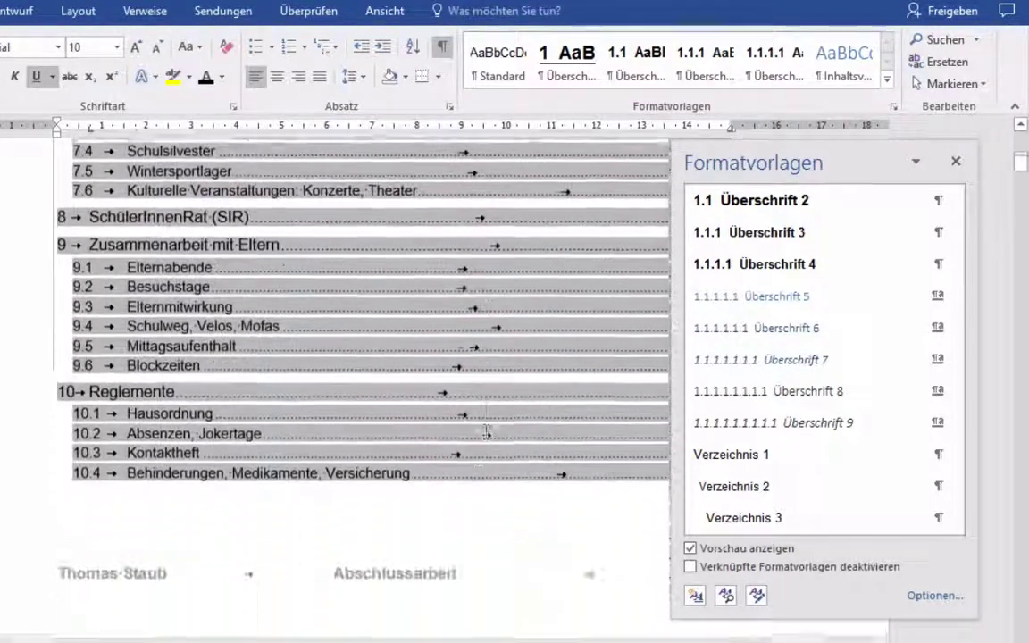
{"action": "scroll", "coordinate": [485, 427], "scroll_direction": "up", "scroll_amount": 1}
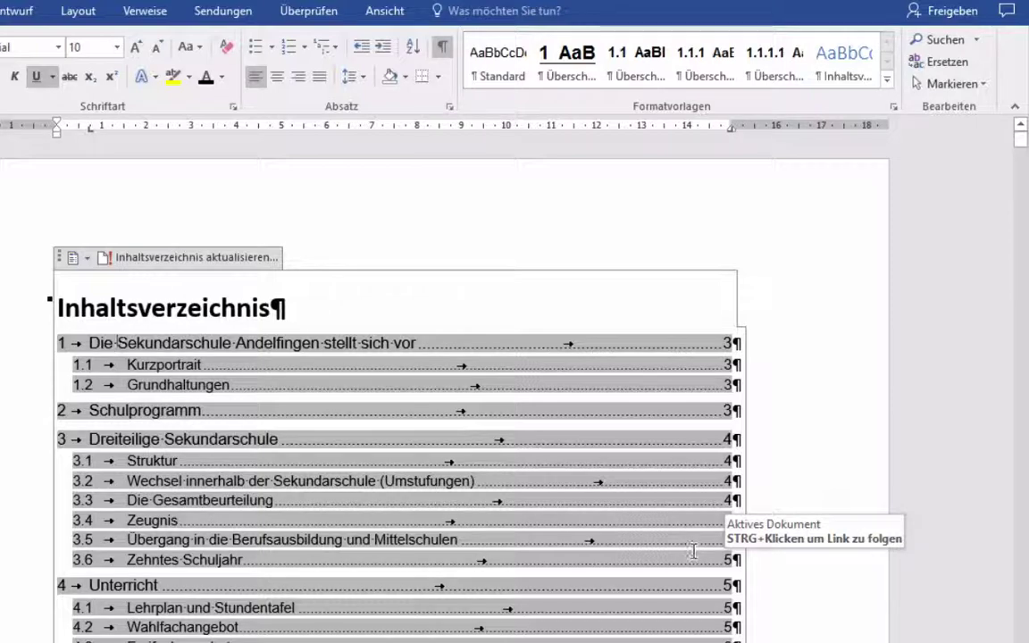
- Update only the table of contents page numbers and check entries down to section 10.4 on page 14
{"action": "left_click", "coordinate": [215, 259]}
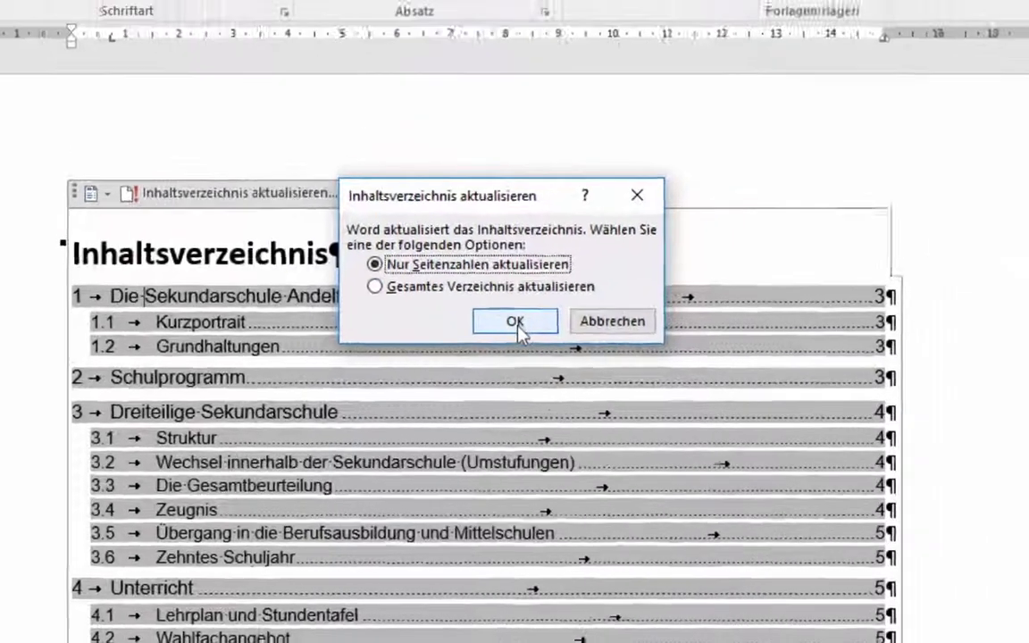
{"action": "left_click", "coordinate": [564, 301]}
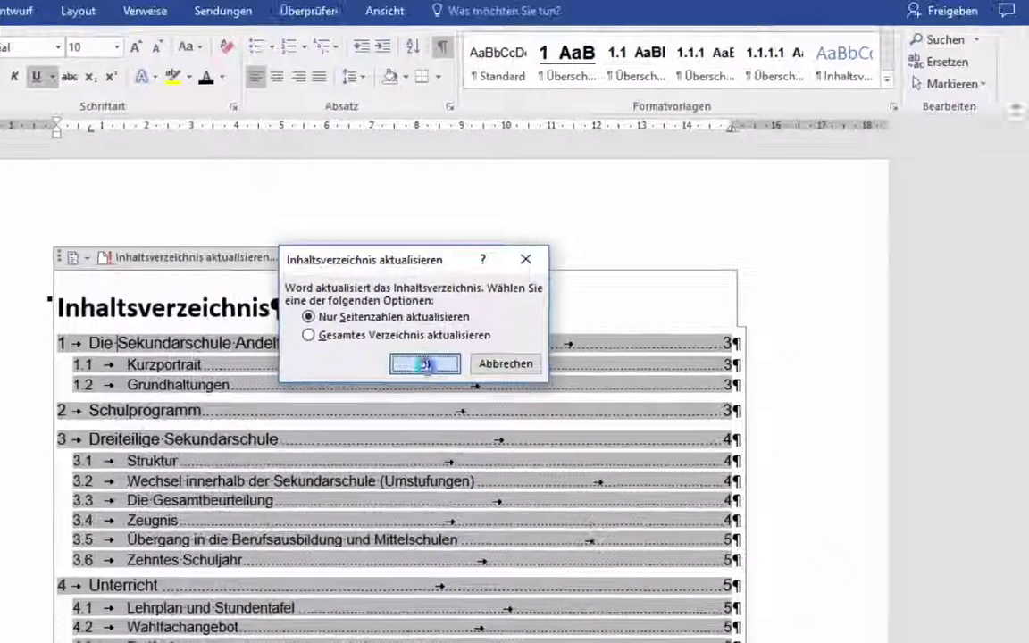
{"action": "scroll", "coordinate": [445, 489], "scroll_direction": "down", "scroll_amount": 4}
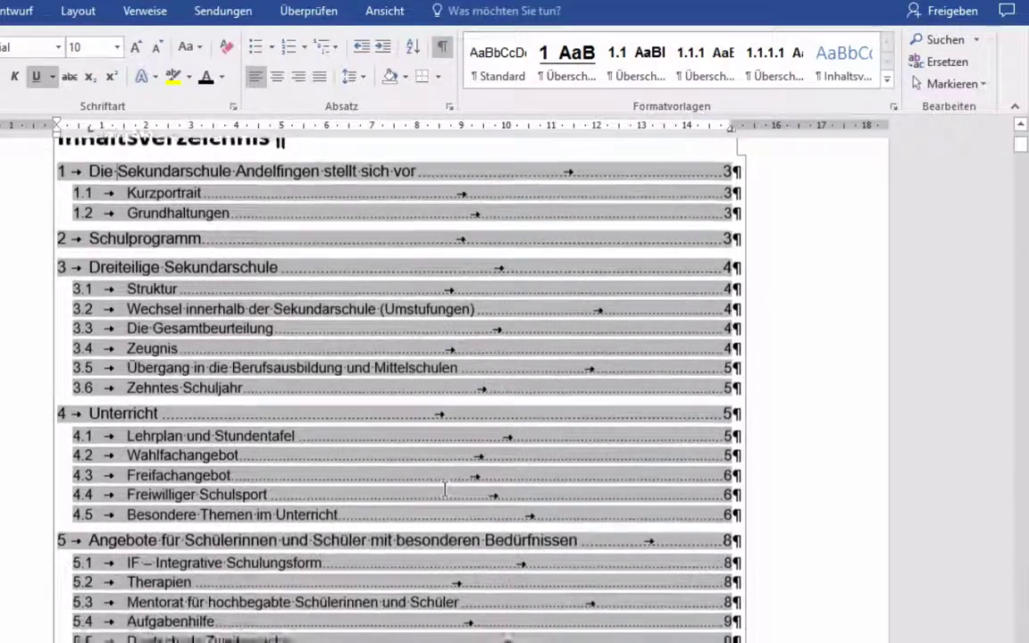
{"action": "scroll", "coordinate": [445, 490], "scroll_direction": "down", "scroll_amount": 10}
{"action": "scroll", "coordinate": [445, 490], "scroll_direction": "down", "scroll_amount": 1}
{"action": "scroll", "coordinate": [445, 490], "scroll_direction": "down", "scroll_amount": 2}
{"action": "scroll", "coordinate": [445, 492], "scroll_direction": "down", "scroll_amount": 3}
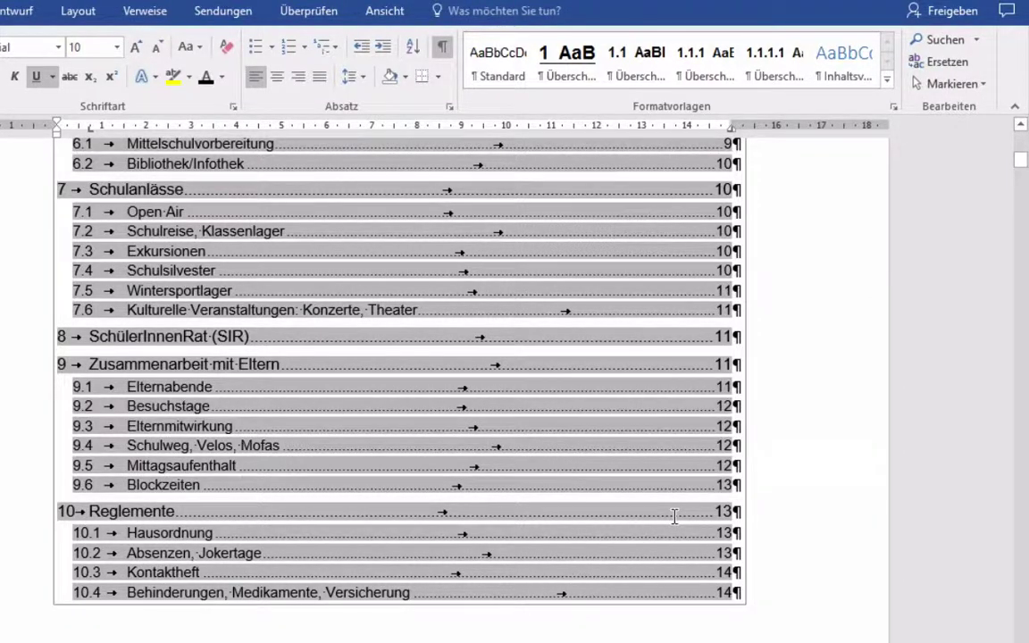
{"action": "scroll", "coordinate": [675, 517], "scroll_direction": "down", "scroll_amount": 2}
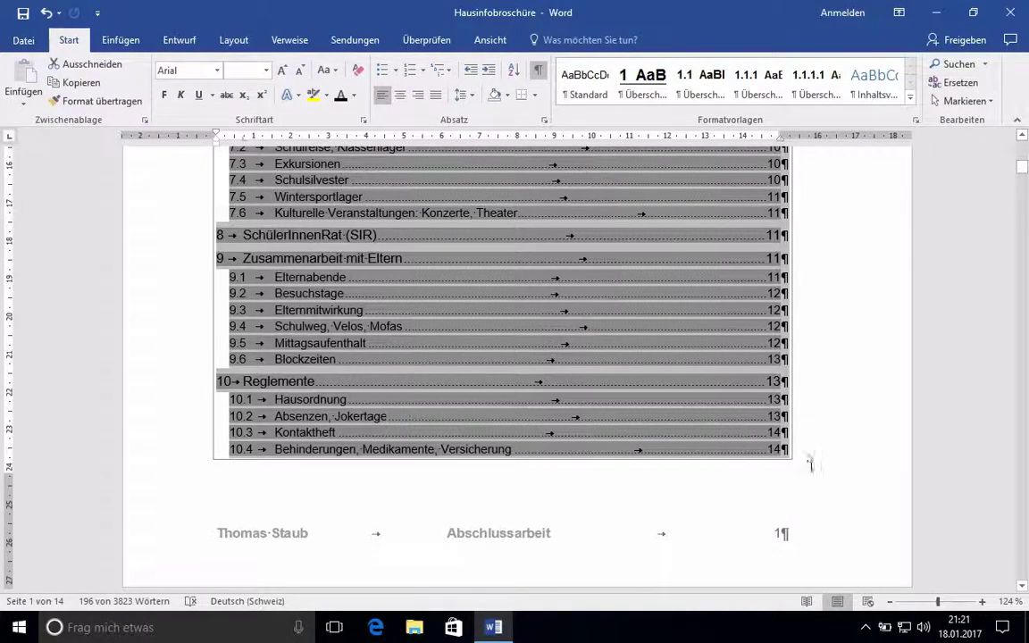
- Lower the bottom margin on the vertical ruler so the page break fits on page 1 and the blank page disappears
{"action": "scroll", "coordinate": [599, 485], "scroll_direction": "down", "scroll_amount": 3}
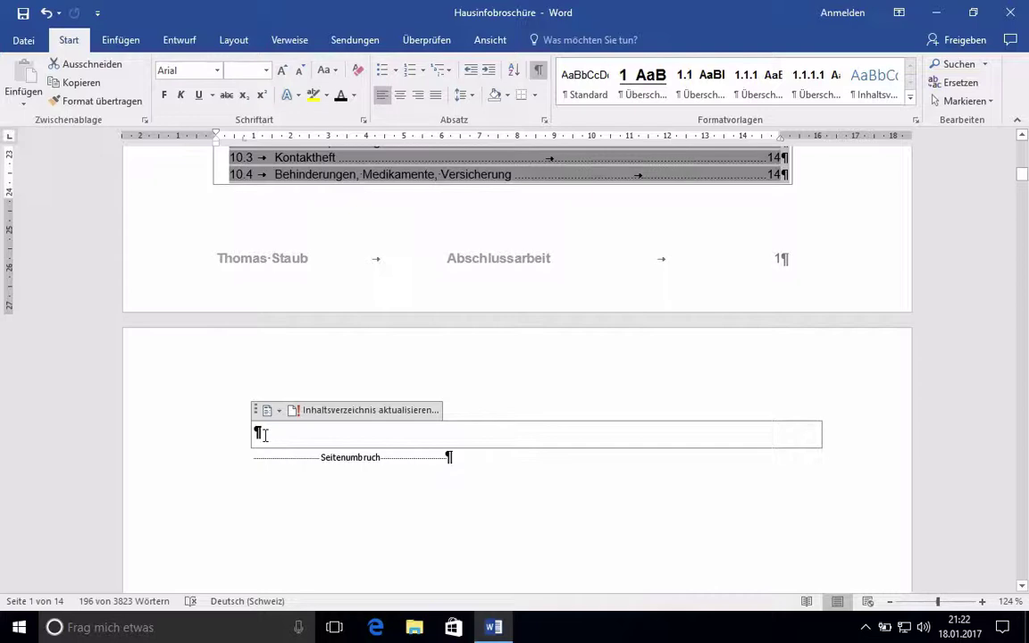
{"action": "scroll", "coordinate": [264, 435], "scroll_direction": "up", "scroll_amount": 3}
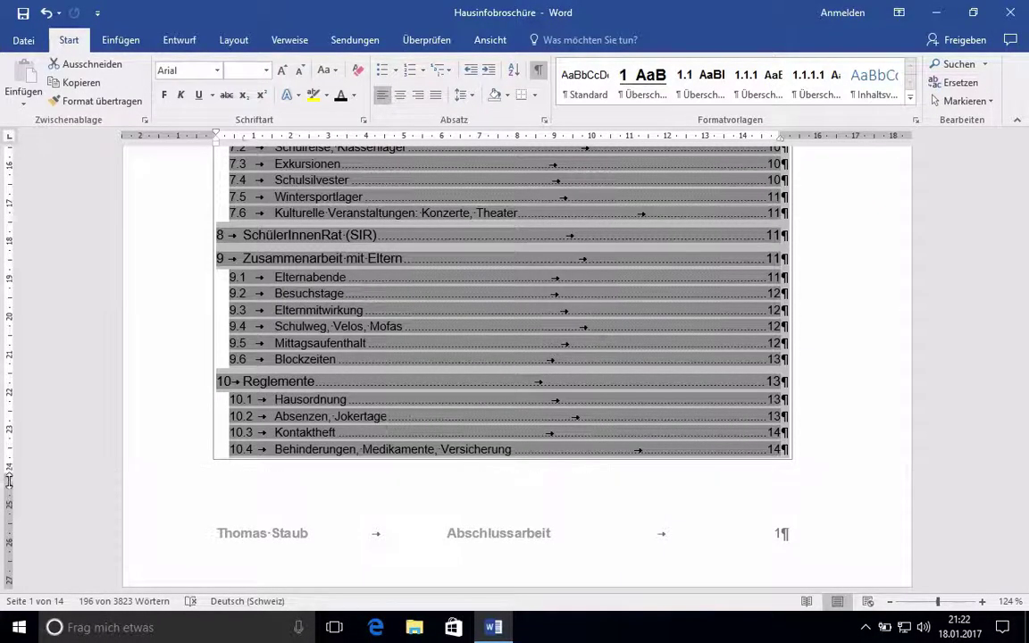
{"action": "left_click_drag", "start_coordinate": [8, 481], "coordinate": [9, 502]}
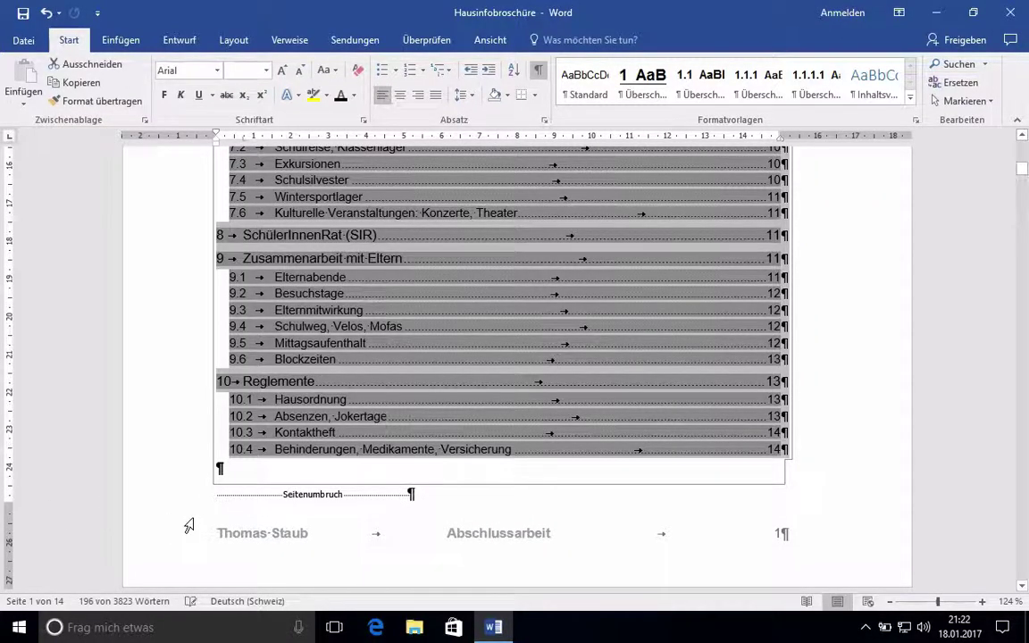
{"action": "scroll", "coordinate": [189, 525], "scroll_direction": "down", "scroll_amount": 4}
{"action": "scroll", "coordinate": [189, 526], "scroll_direction": "down", "scroll_amount": 2}
- Scroll past sections 1 and 2 to chapter 3 'Dreiteilige Sekundarschule' at the top of its page
{"action": "scroll", "coordinate": [189, 526], "scroll_direction": "down", "scroll_amount": 3}
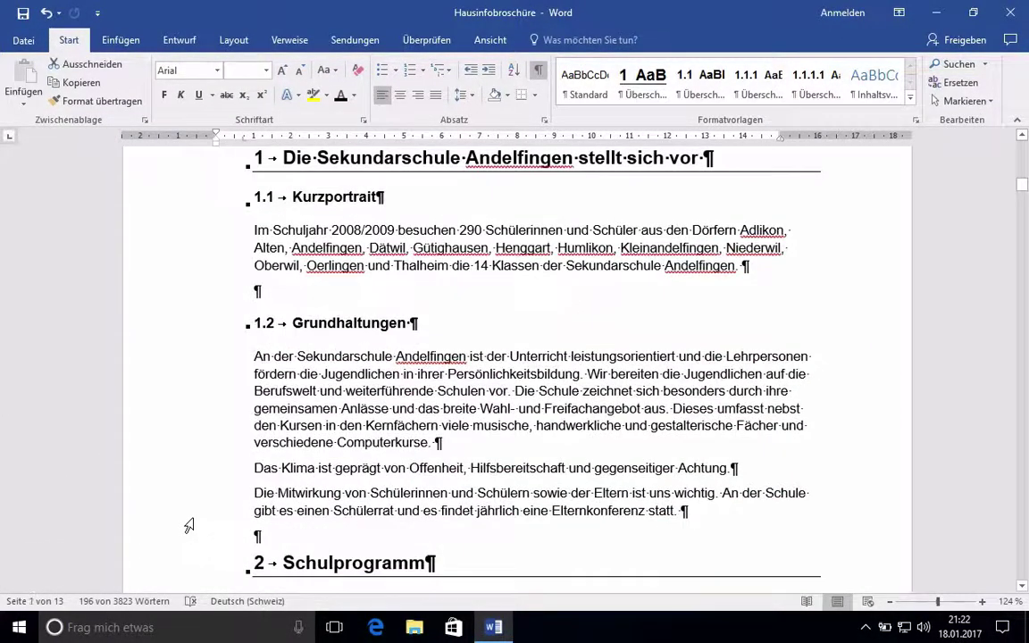
{"action": "scroll", "coordinate": [189, 525], "scroll_direction": "down", "scroll_amount": 1}
{"action": "scroll", "coordinate": [189, 525], "scroll_direction": "down", "scroll_amount": 1}
{"action": "scroll", "coordinate": [189, 525], "scroll_direction": "down", "scroll_amount": 3}
{"action": "scroll", "coordinate": [188, 525], "scroll_direction": "down", "scroll_amount": 1}
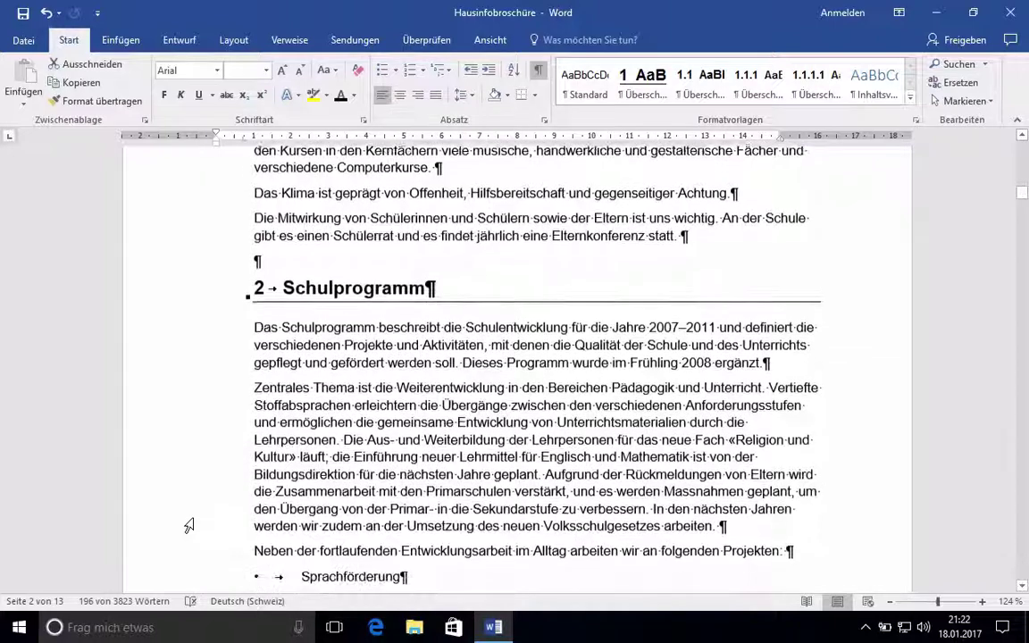
{"action": "scroll", "coordinate": [189, 525], "scroll_direction": "down", "scroll_amount": 3}
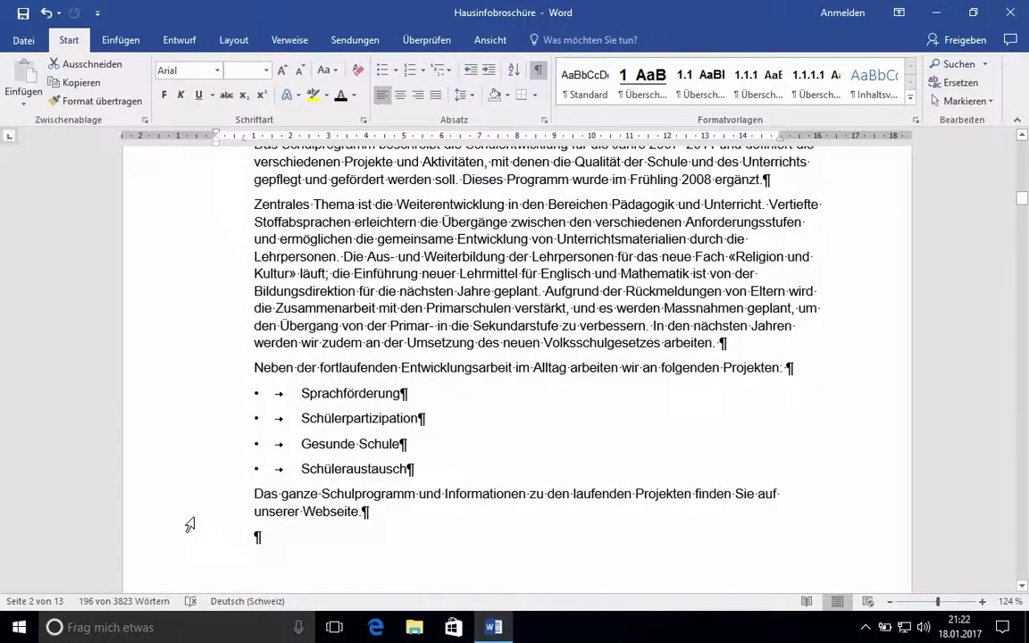
{"action": "scroll", "coordinate": [188, 525], "scroll_direction": "down", "scroll_amount": 1}
{"action": "scroll", "coordinate": [192, 524], "scroll_direction": "down", "scroll_amount": 2}
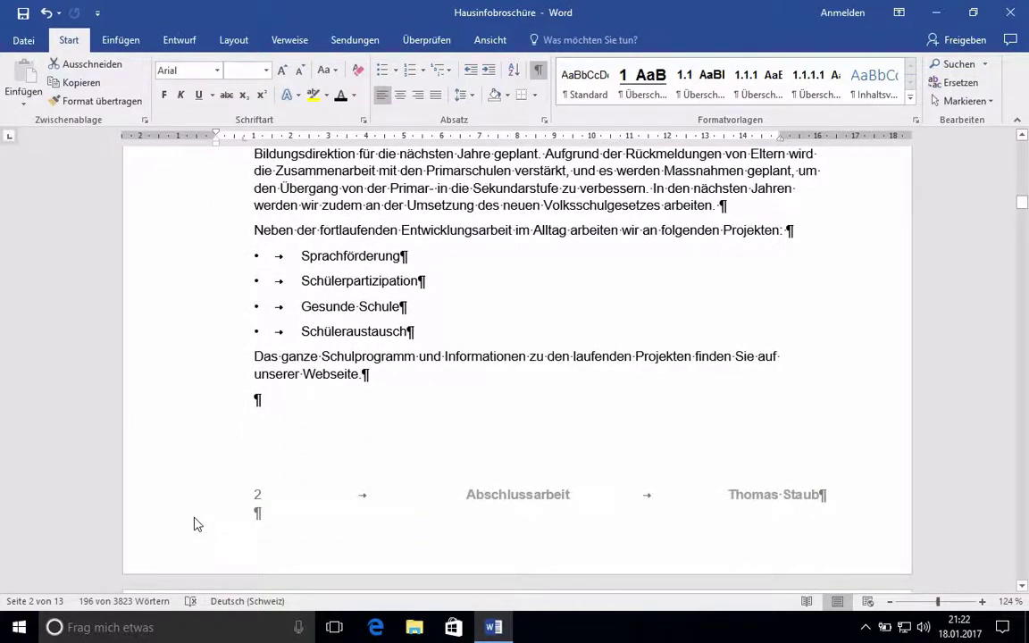
{"action": "scroll", "coordinate": [195, 525], "scroll_direction": "down", "scroll_amount": 4}
{"action": "scroll", "coordinate": [191, 525], "scroll_direction": "down", "scroll_amount": 3}
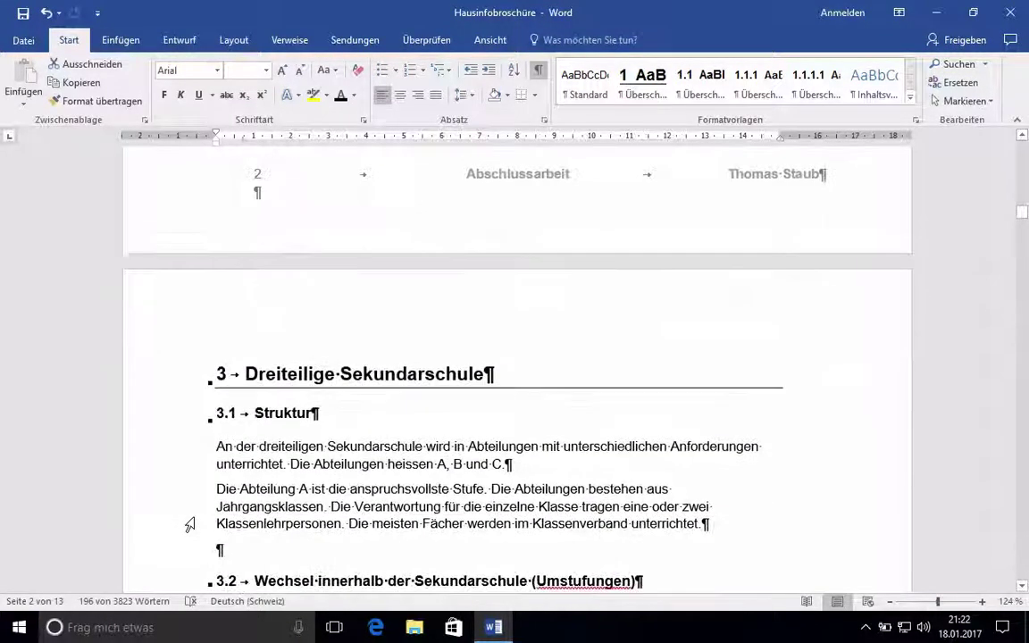
{"action": "scroll", "coordinate": [189, 525], "scroll_direction": "down", "scroll_amount": 3}
{"action": "scroll", "coordinate": [189, 525], "scroll_direction": "down", "scroll_amount": 1}
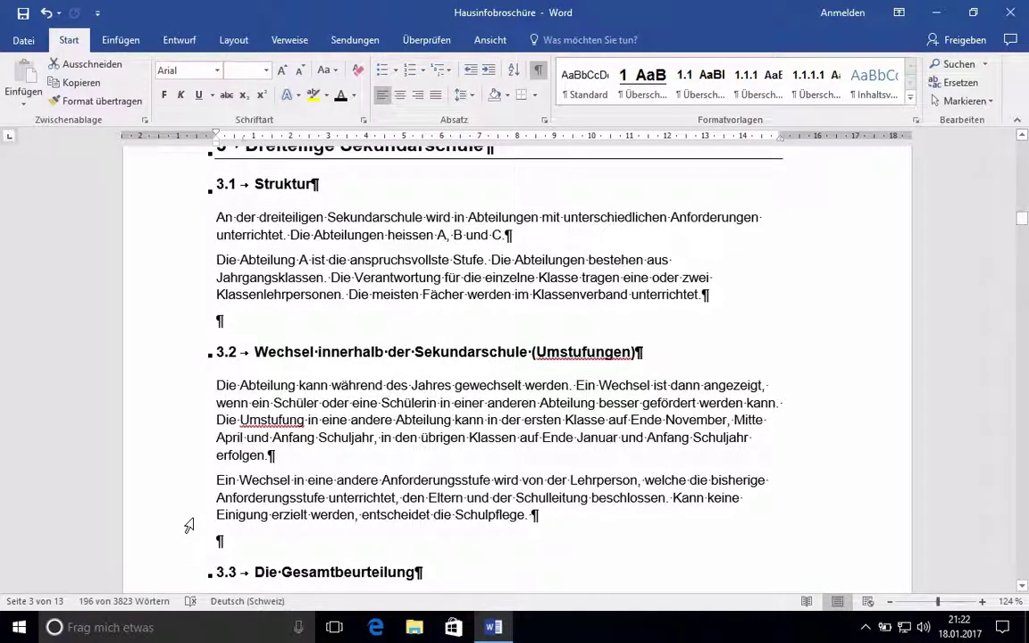
{"action": "scroll", "coordinate": [188, 435], "scroll_direction": "up", "scroll_amount": 1}
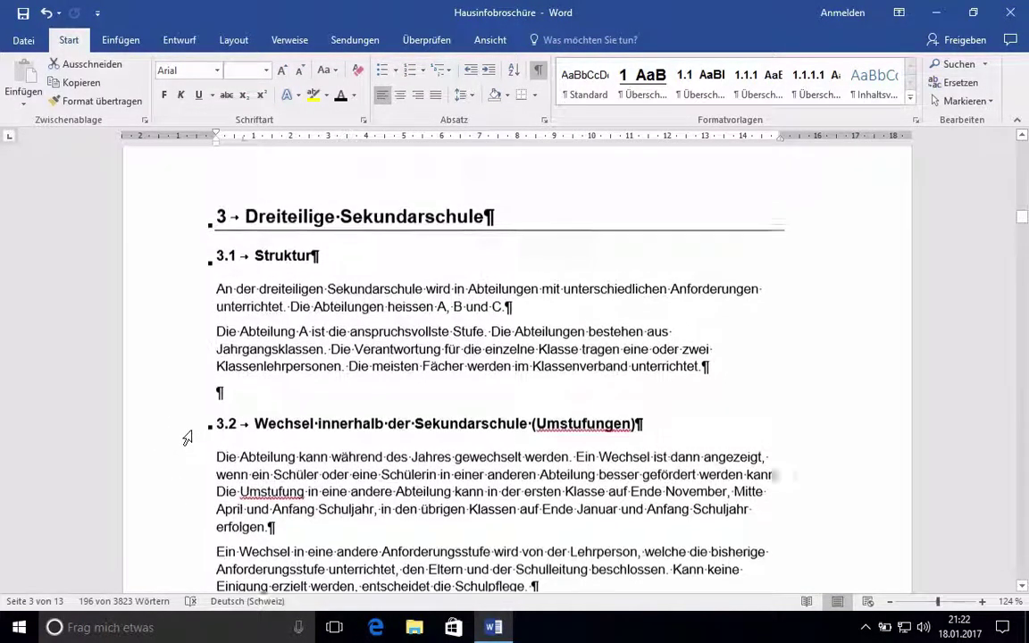
{"action": "scroll", "coordinate": [200, 442], "scroll_direction": "up", "scroll_amount": 2}
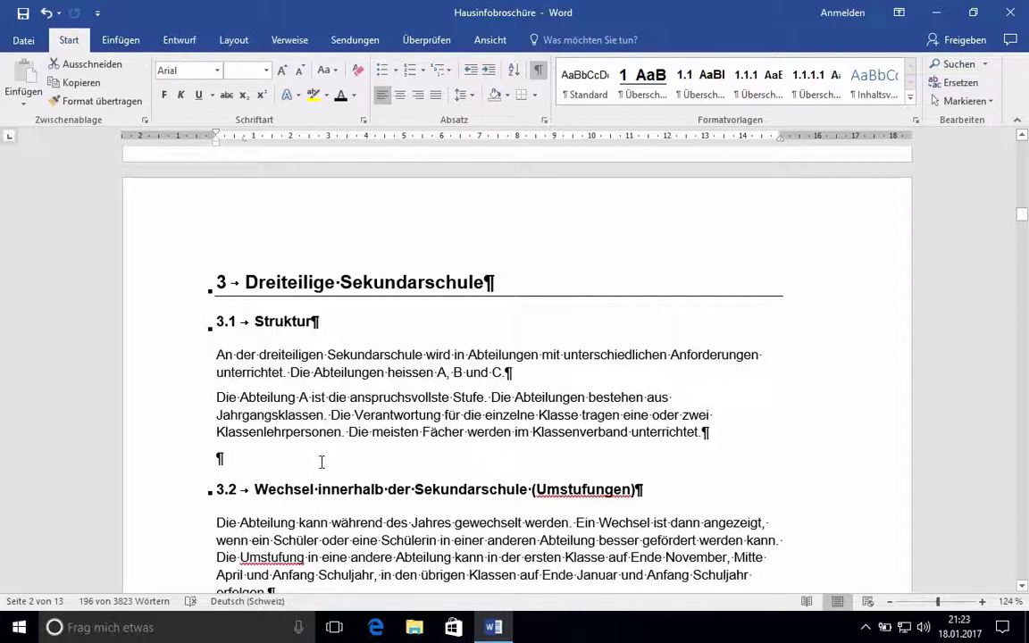
- Select the empty paragraph before heading 3.2, then click inside the Inhaltsverzeichnis field on page 1
{"action": "left_click_drag", "start_coordinate": [219, 458], "coordinate": [237, 458]}
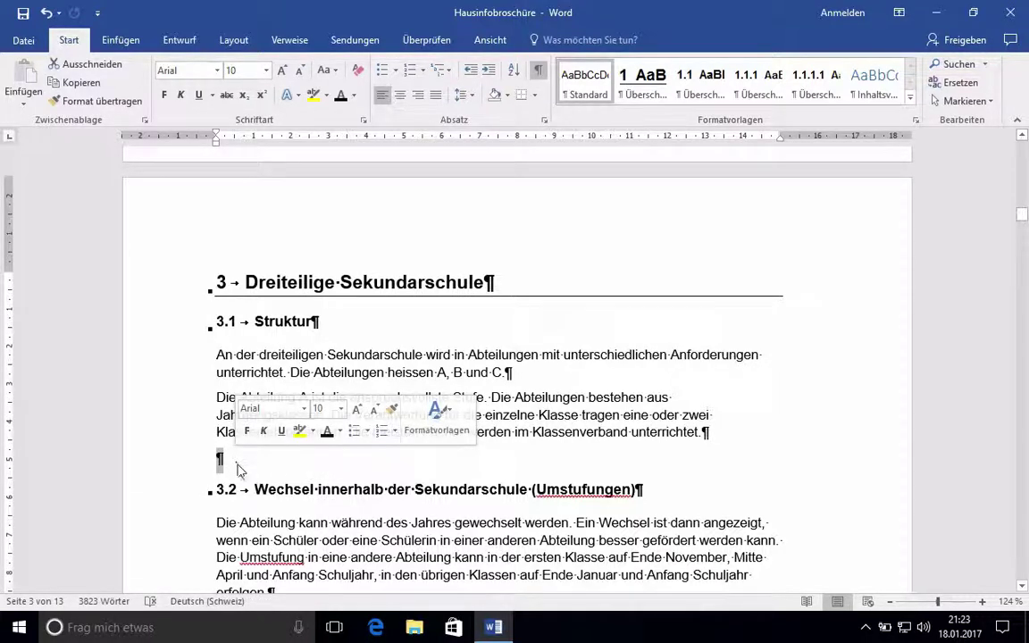
{"action": "scroll", "coordinate": [240, 474], "scroll_direction": "up", "scroll_amount": 1}
{"action": "scroll", "coordinate": [240, 478], "scroll_direction": "up", "scroll_amount": 2}
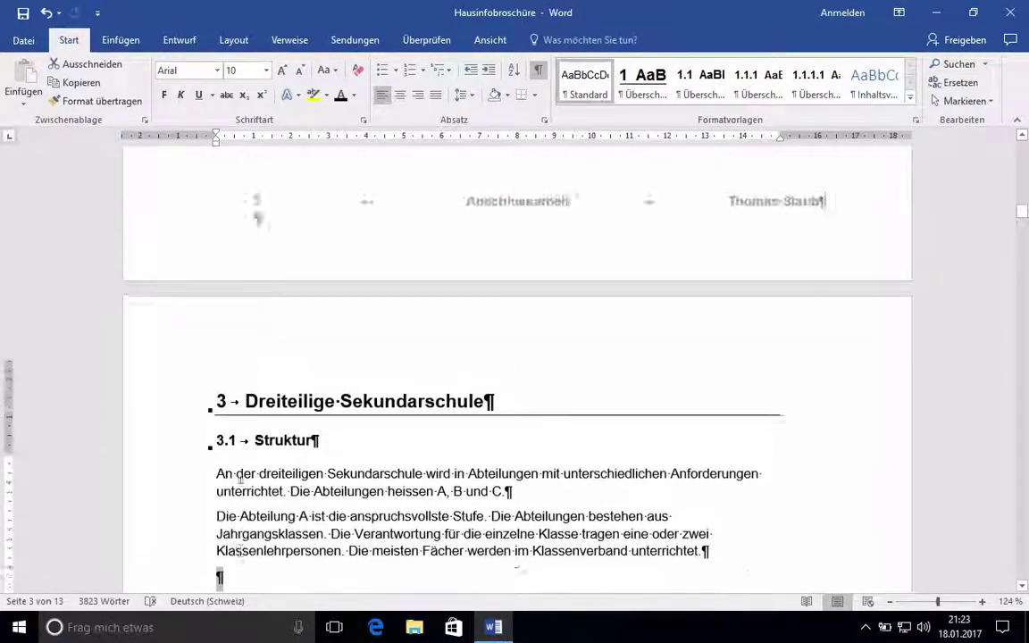
{"action": "scroll", "coordinate": [239, 478], "scroll_direction": "up", "scroll_amount": 3}
{"action": "scroll", "coordinate": [237, 482], "scroll_direction": "up", "scroll_amount": 10}
{"action": "scroll", "coordinate": [233, 485], "scroll_direction": "up", "scroll_amount": 5}
{"action": "scroll", "coordinate": [233, 485], "scroll_direction": "up", "scroll_amount": 2}
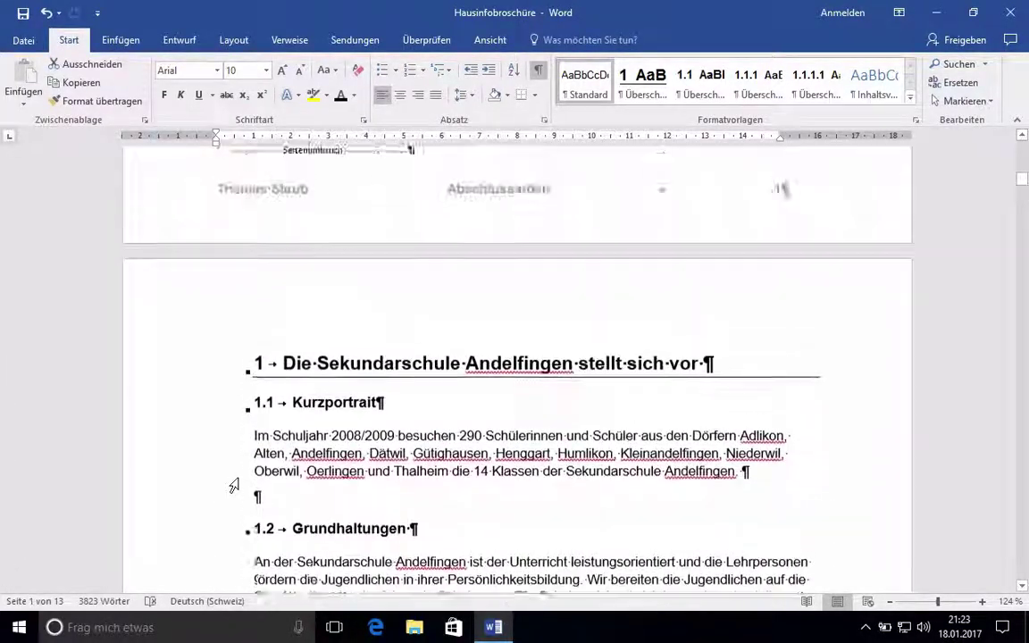
{"action": "scroll", "coordinate": [233, 486], "scroll_direction": "up", "scroll_amount": 1}
{"action": "scroll", "coordinate": [233, 485], "scroll_direction": "up", "scroll_amount": 3}
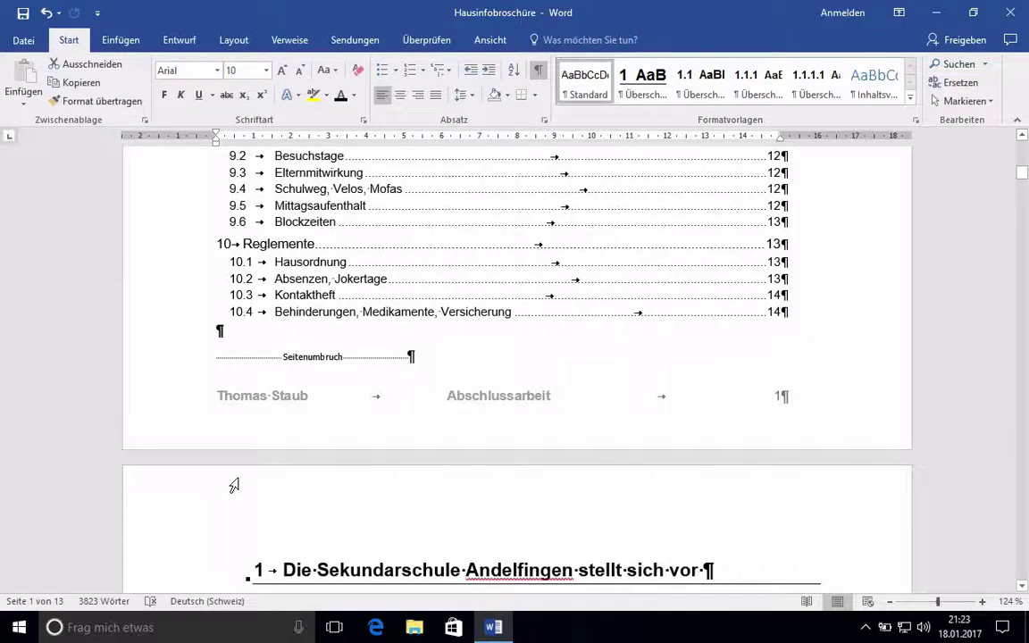
{"action": "scroll", "coordinate": [239, 478], "scroll_direction": "up", "scroll_amount": 4}
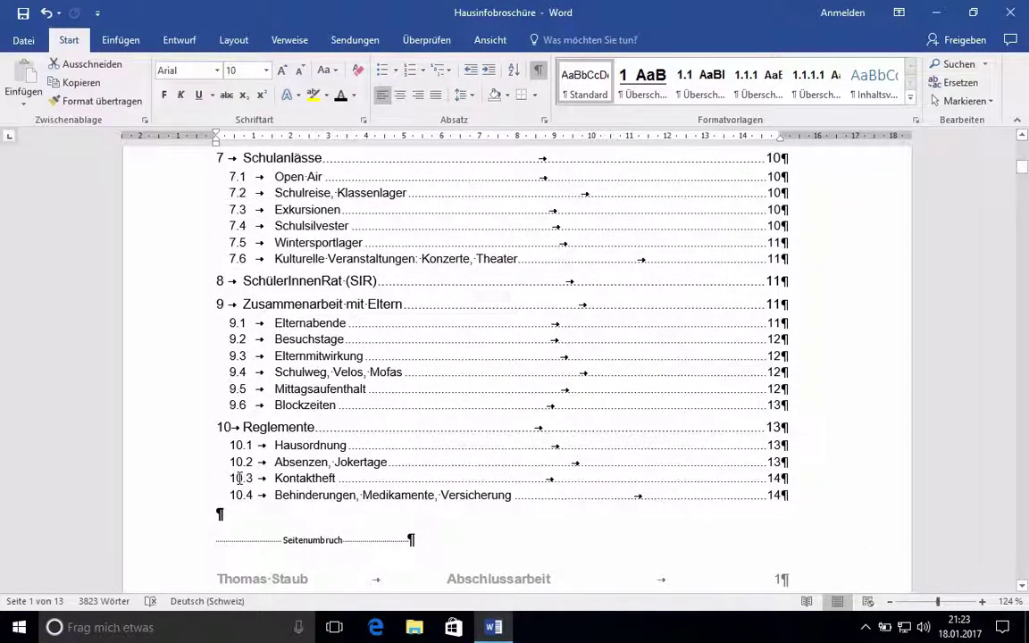
{"action": "scroll", "coordinate": [239, 479], "scroll_direction": "up", "scroll_amount": 1}
{"action": "left_click", "coordinate": [239, 483]}
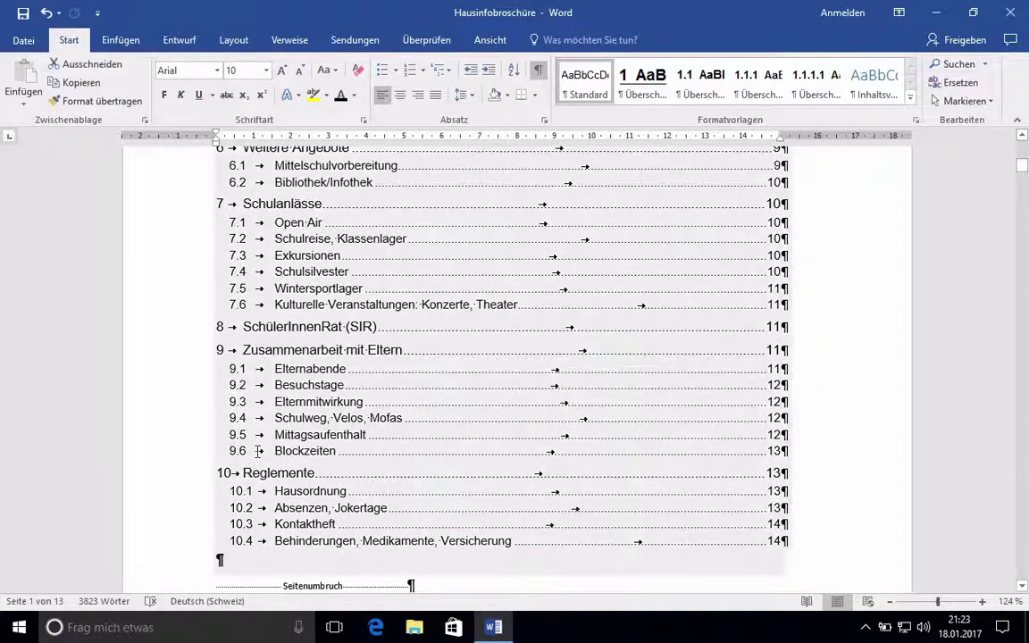
{"action": "scroll", "coordinate": [570, 451], "scroll_direction": "up", "scroll_amount": 8}
{"action": "scroll", "coordinate": [571, 451], "scroll_direction": "up", "scroll_amount": 3}
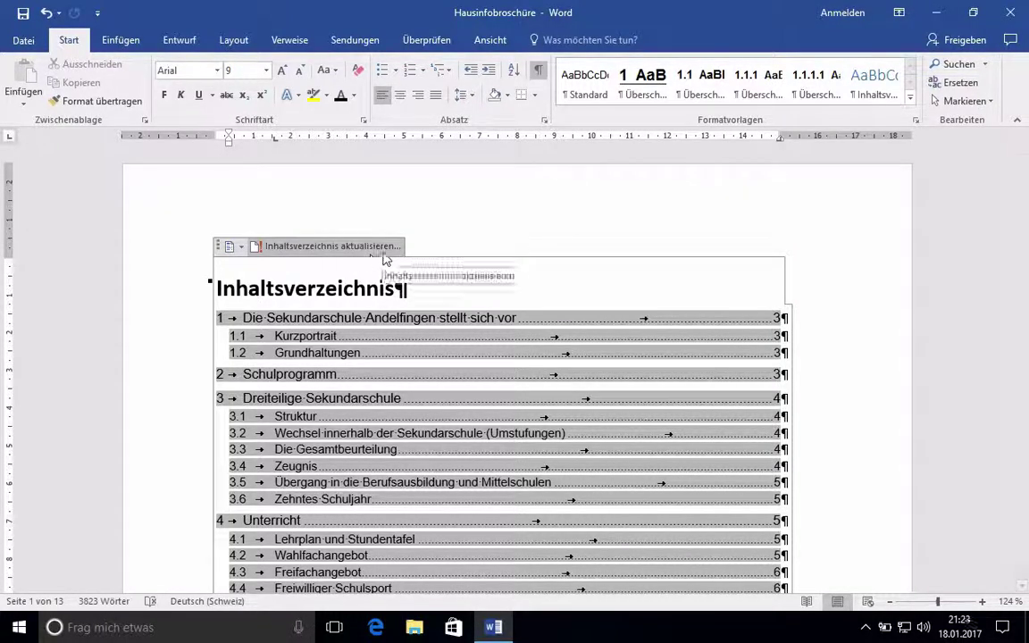
- Turn on the Navigationsbereich from the Ansicht tab to show the heading outline
{"action": "left_click", "coordinate": [490, 45]}
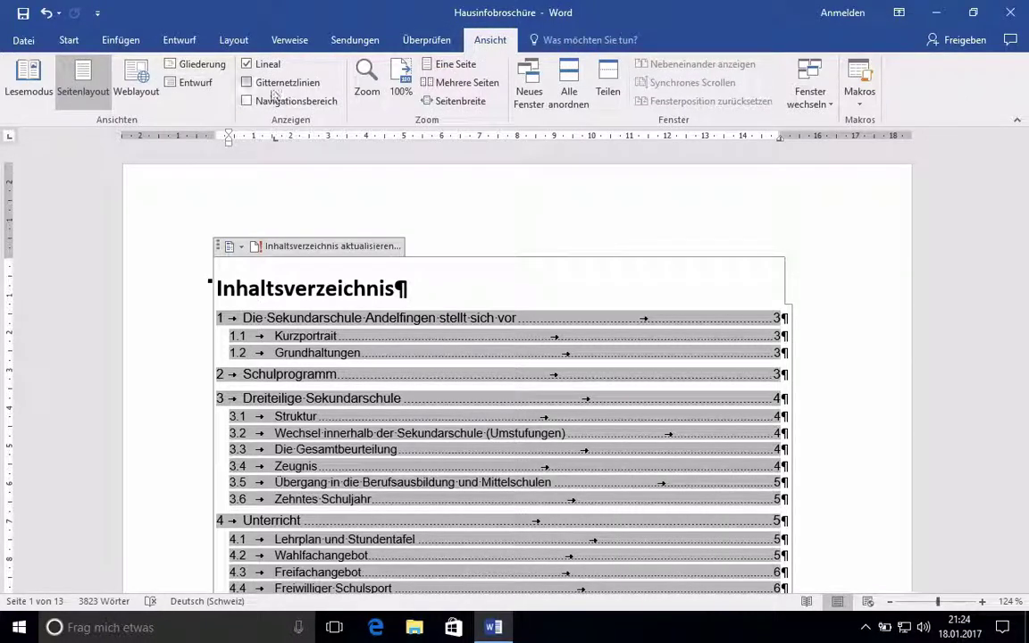
{"action": "left_click", "coordinate": [247, 101]}
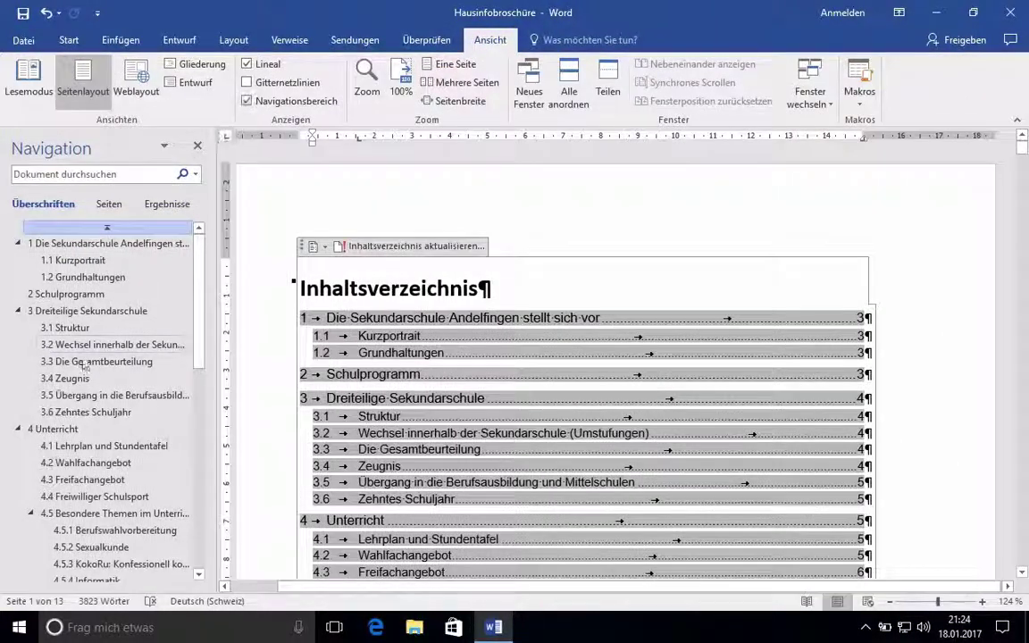
{"action": "scroll", "coordinate": [75, 418], "scroll_direction": "down", "scroll_amount": 1}
{"action": "scroll", "coordinate": [80, 393], "scroll_direction": "up", "scroll_amount": 1}
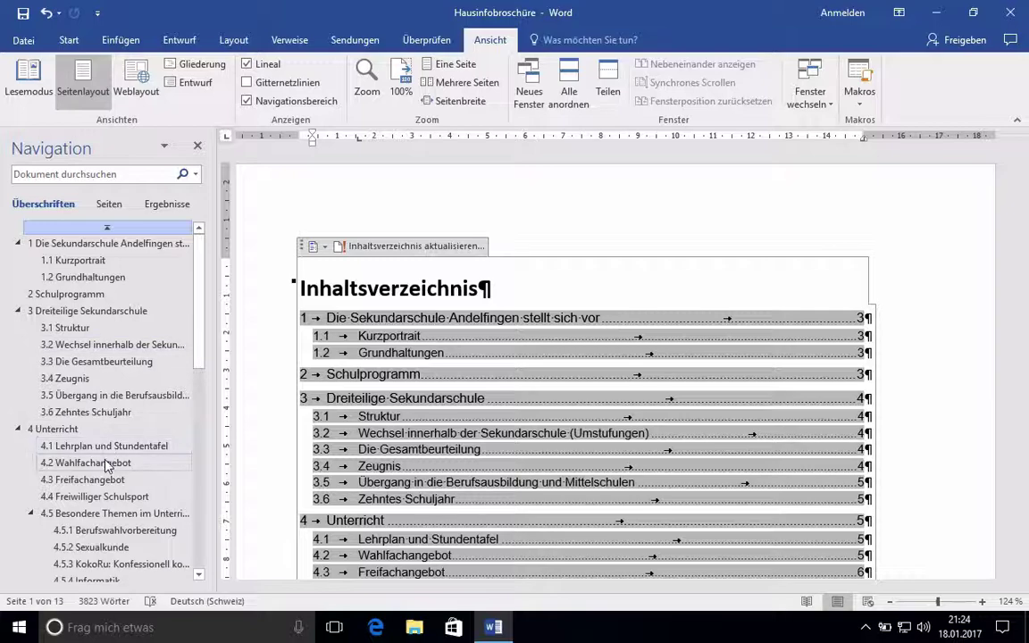
- Jump through headings 5.1, 5.3 and 5.5 to chapter 6 'Weitere Angebote' in the Navigation pane
{"action": "scroll", "coordinate": [103, 460], "scroll_direction": "down", "scroll_amount": 2}
{"action": "scroll", "coordinate": [106, 460], "scroll_direction": "down", "scroll_amount": 2}
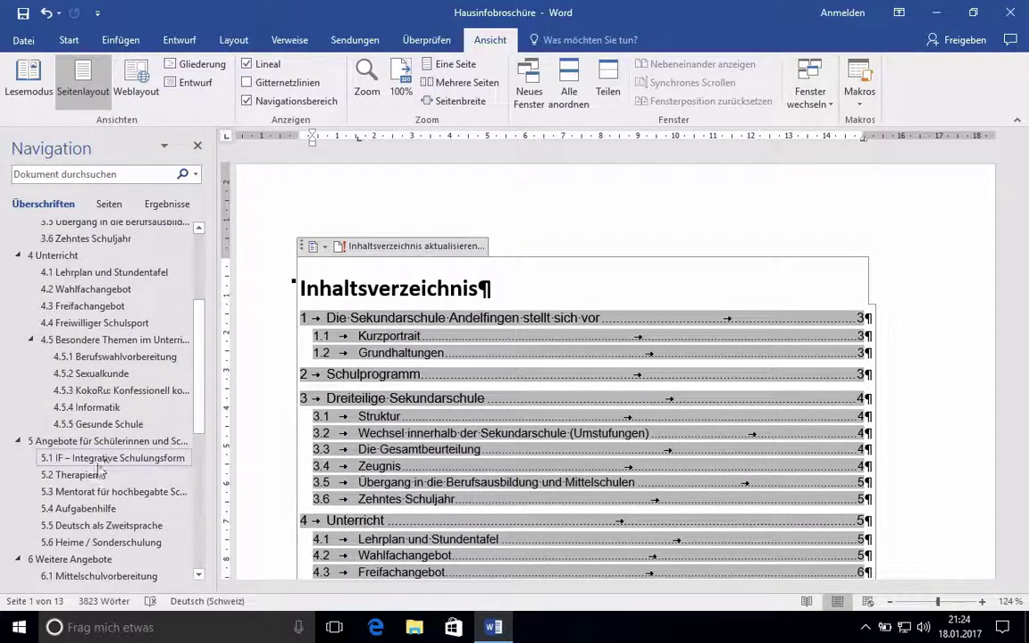
{"action": "left_click", "coordinate": [89, 457]}
{"action": "left_click", "coordinate": [84, 491]}
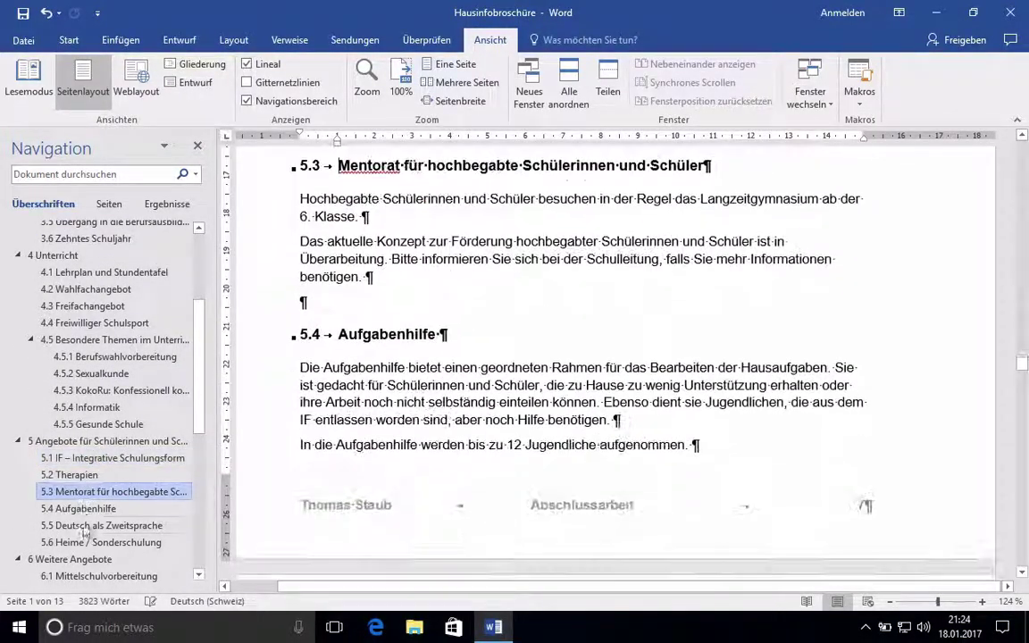
{"action": "left_click", "coordinate": [83, 525]}
{"action": "left_click", "coordinate": [89, 560]}
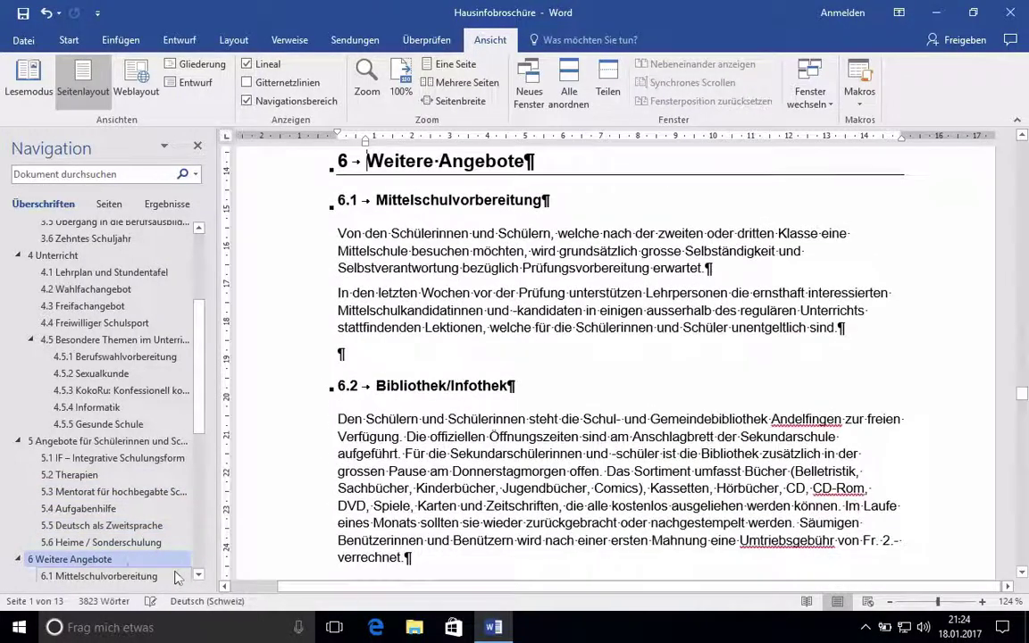